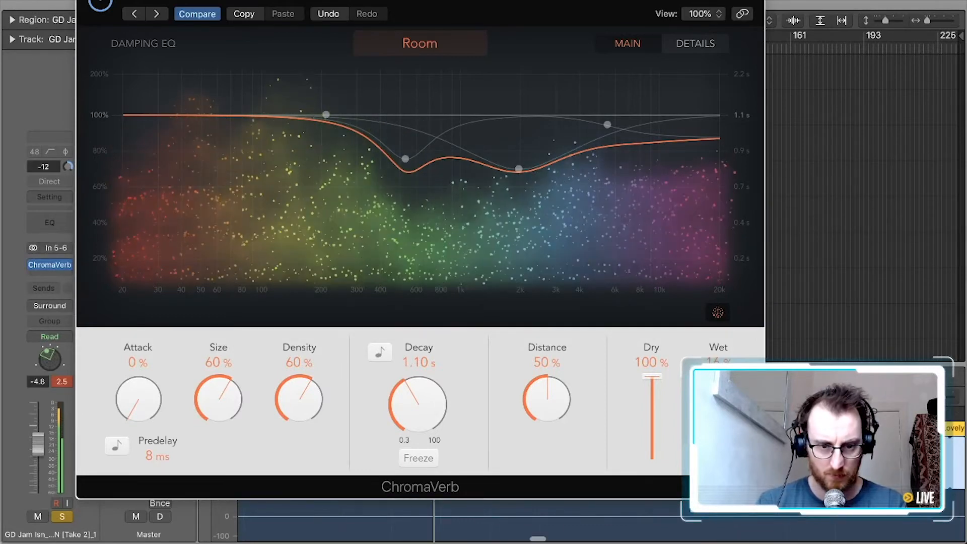
Set the track 2 reverb to 1.00 s decay, 51% density, 47% size and 11% wet, and unsolo the track
drag(400, 390, 398, 398)
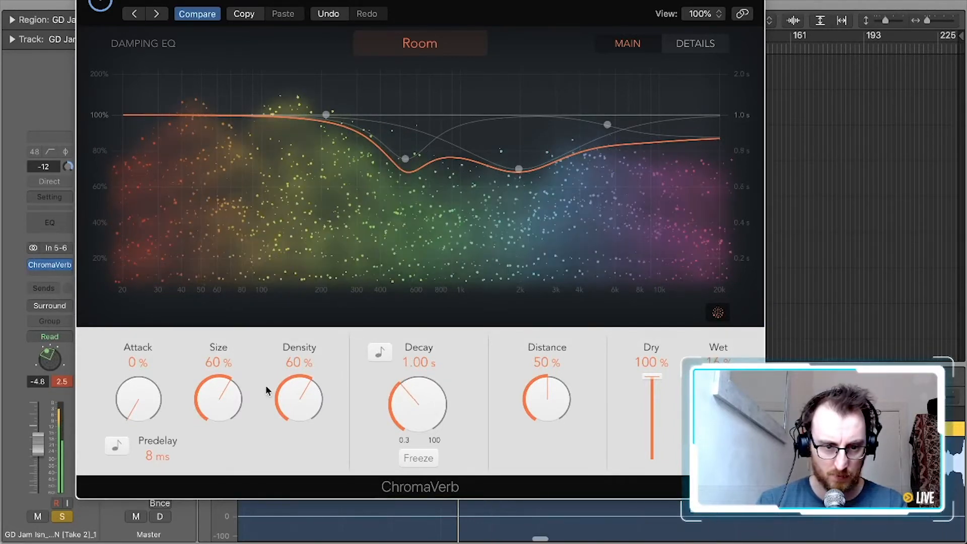
drag(286, 385, 282, 408)
drag(198, 388, 189, 407)
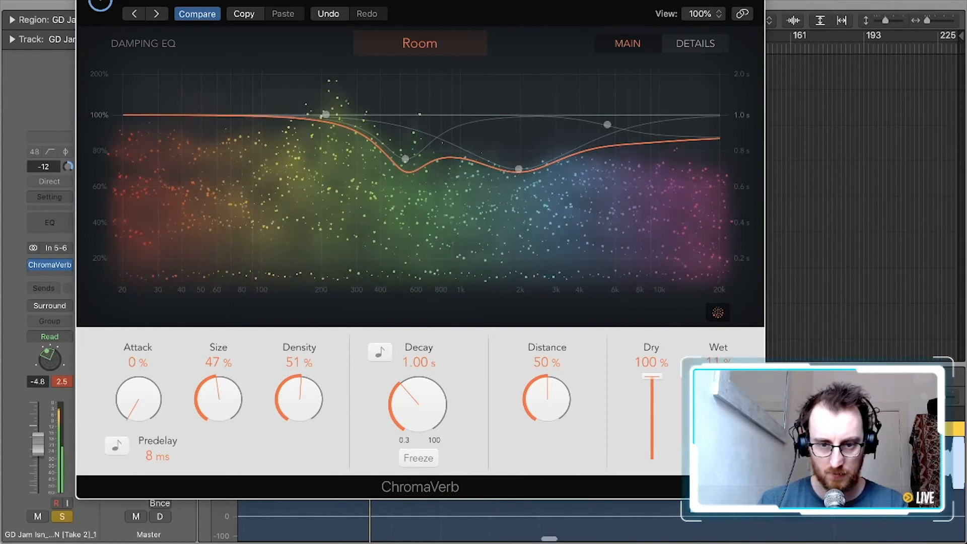
click(100, 4)
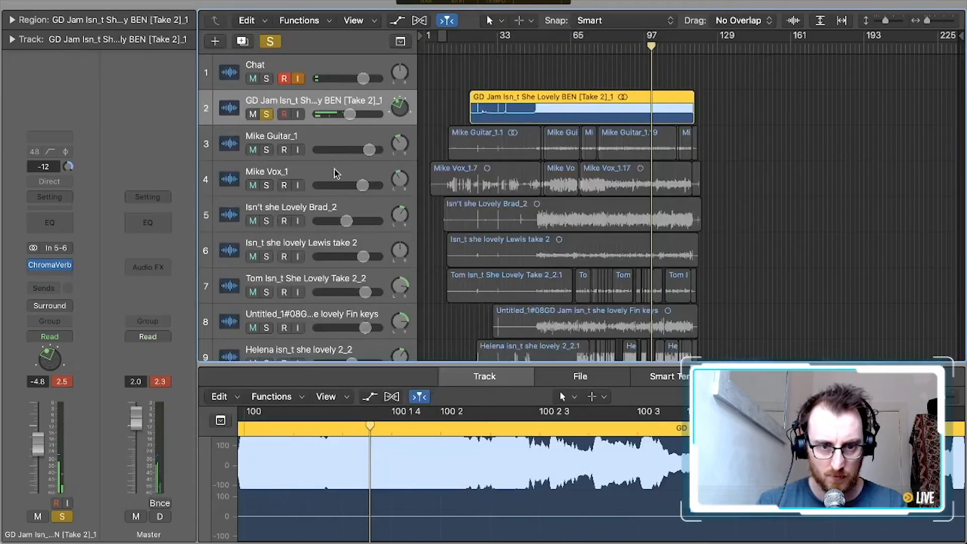
click(267, 114)
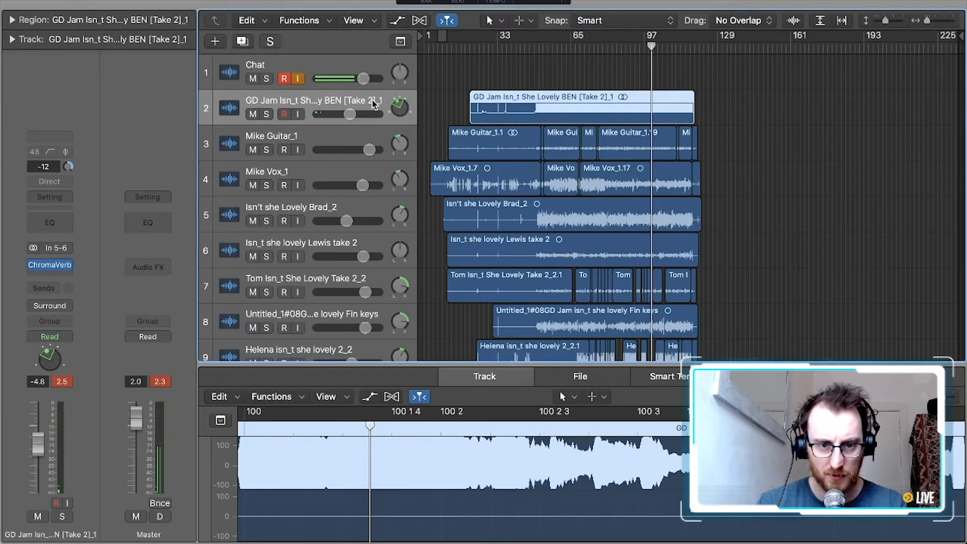
Review the effect inserts across all channel strips in the full mixer
key(x)
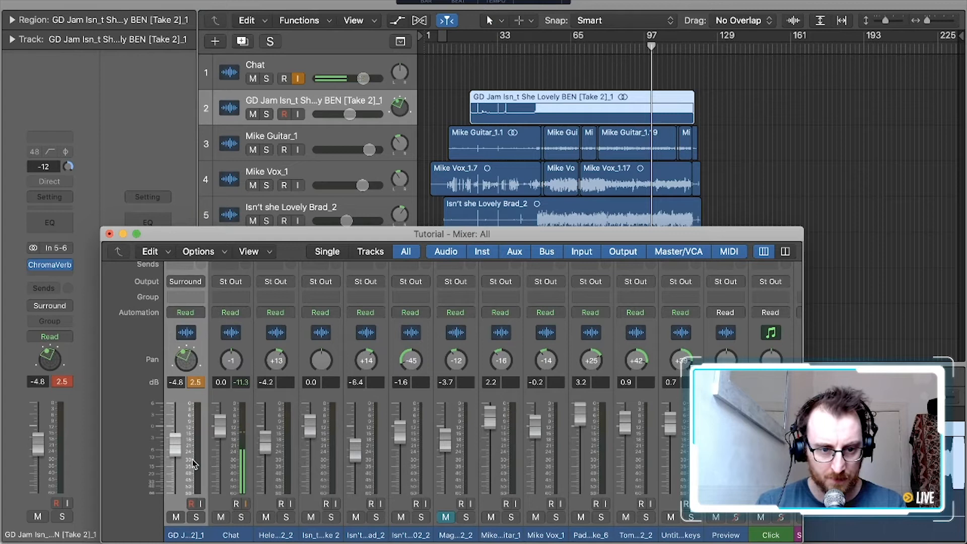
scroll(117, 411, up, 4)
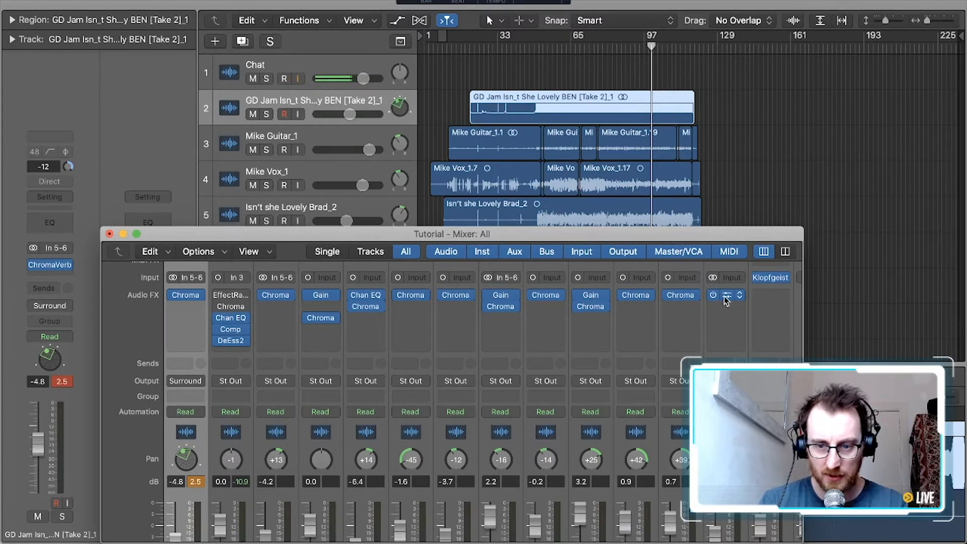
scroll(726, 300, right, 3)
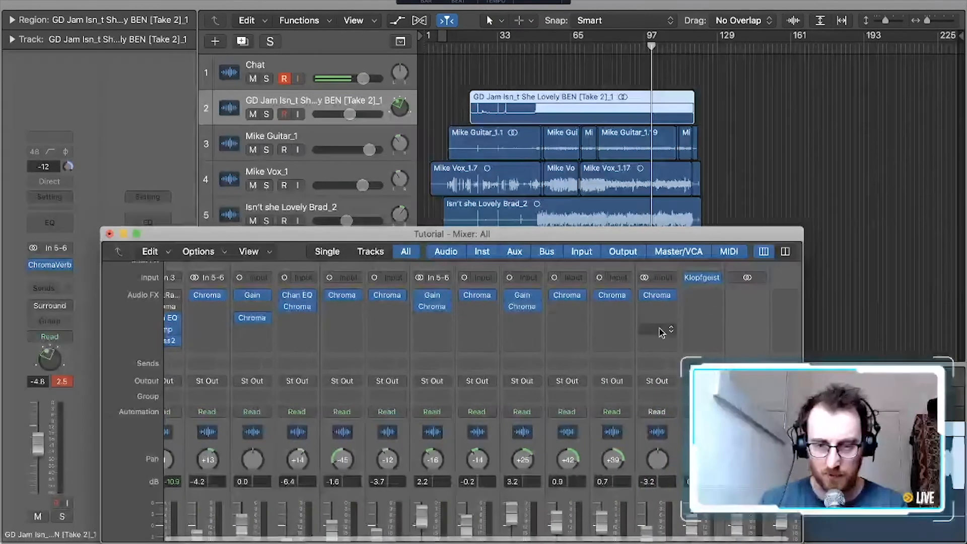
scroll(661, 331, right, 1)
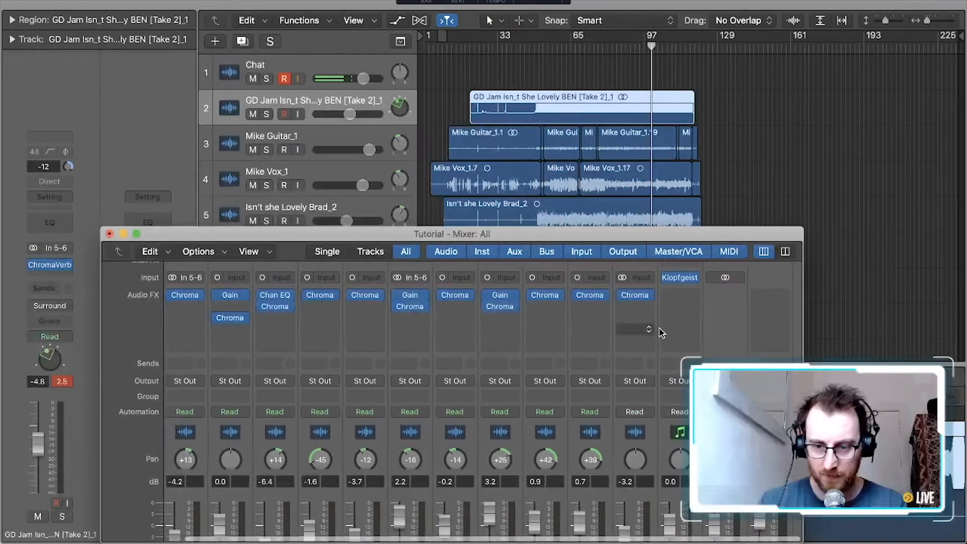
click(109, 234)
Play the mix from about bar 54, setting the Vox track's ChromaVerb wet level to 28% and its volume to 0.5 dB
click(546, 45)
key(space)
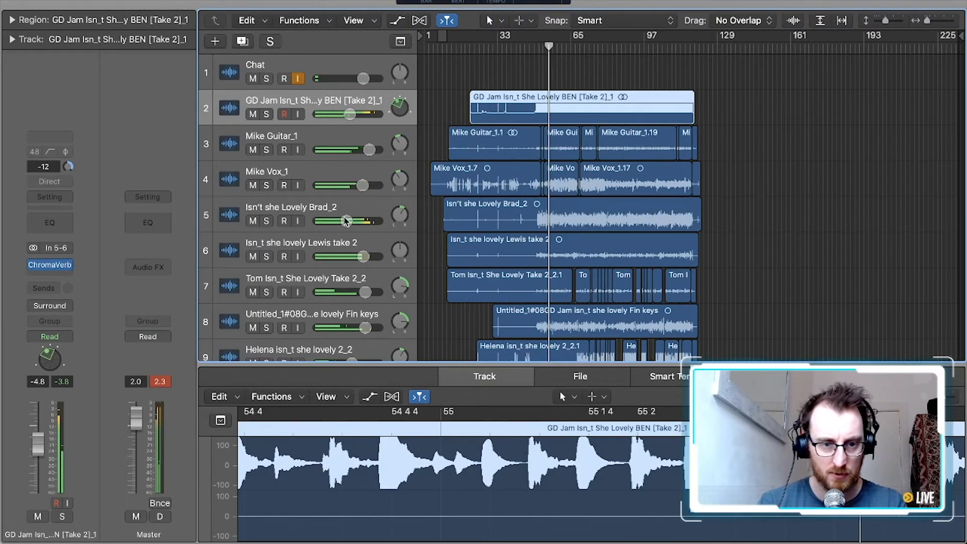
click(311, 173)
mouse_move(52, 269)
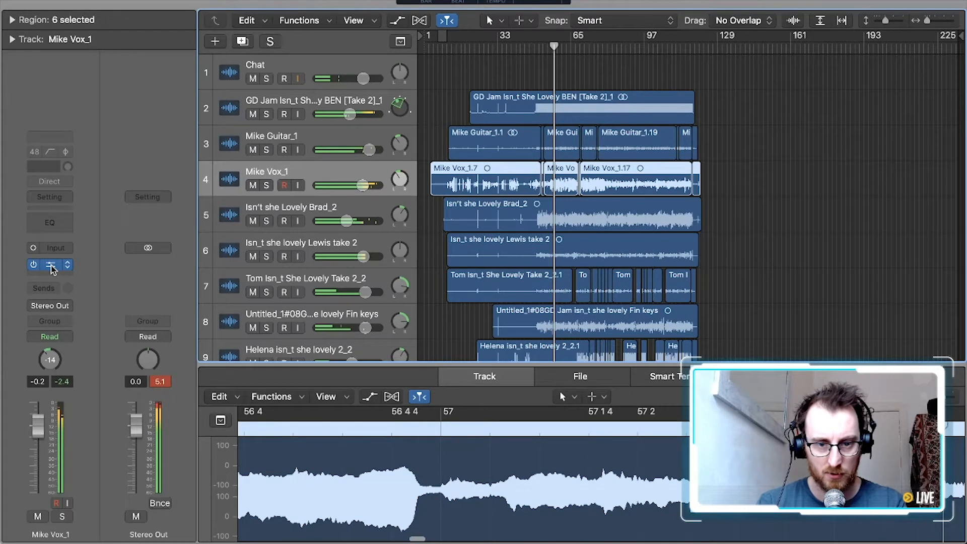
click(52, 268)
drag(659, 454, 659, 440)
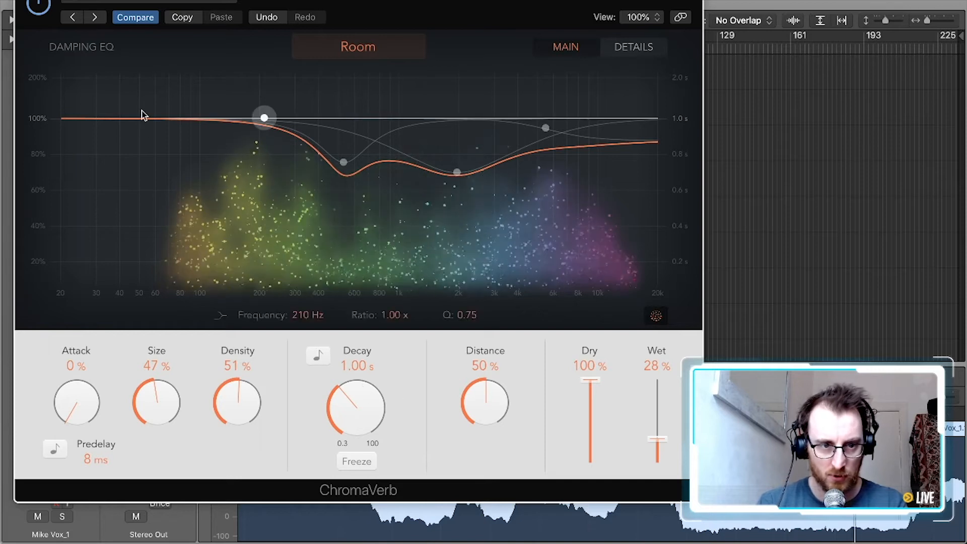
click(25, 1)
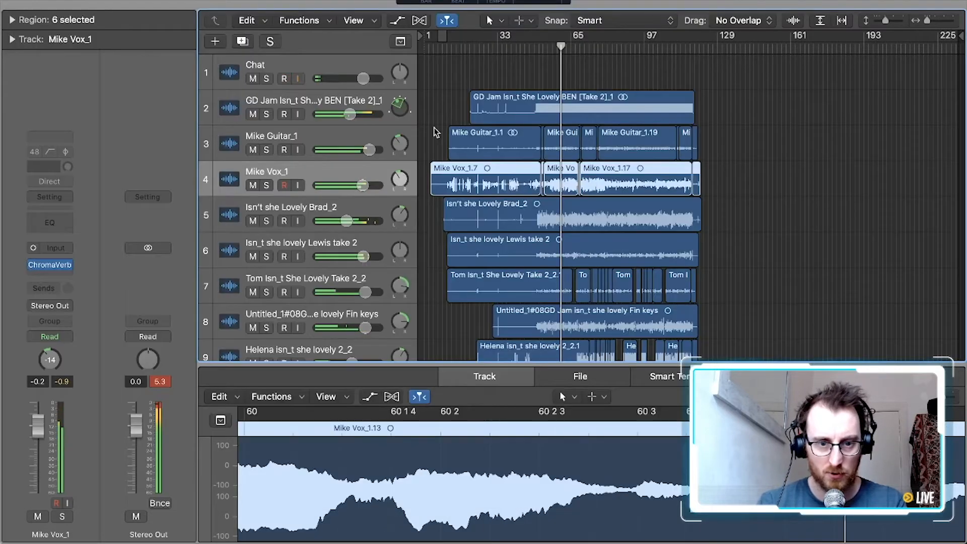
drag(362, 186, 365, 186)
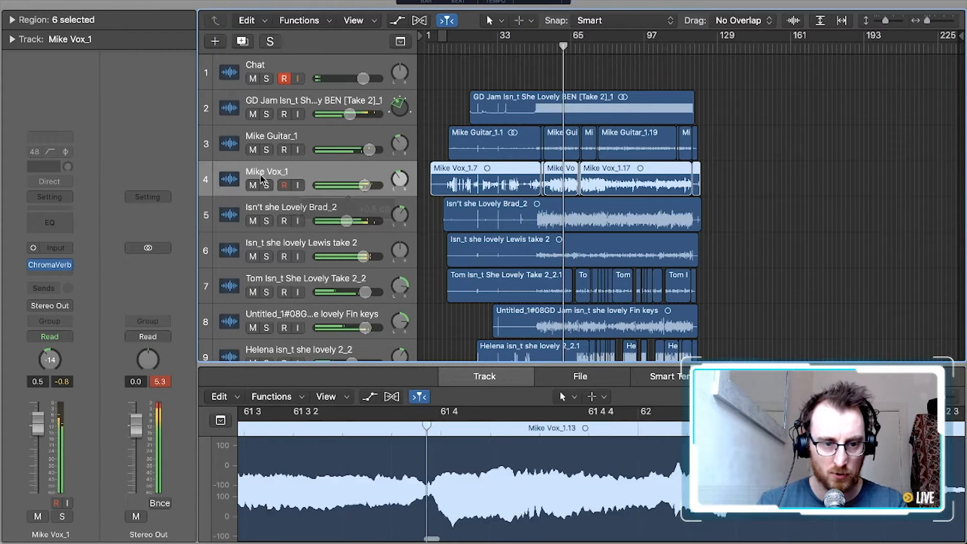
Add a Channel EQ to the Vox track and boost 465 Hz by 6.5 dB and 2400 Hz by 3.0 dB
click(53, 273)
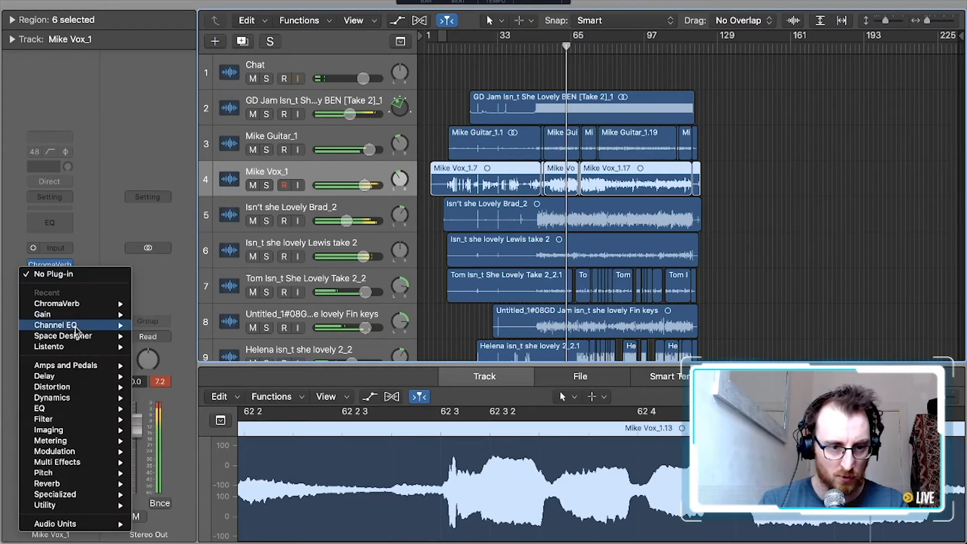
mouse_move(124, 326)
click(171, 327)
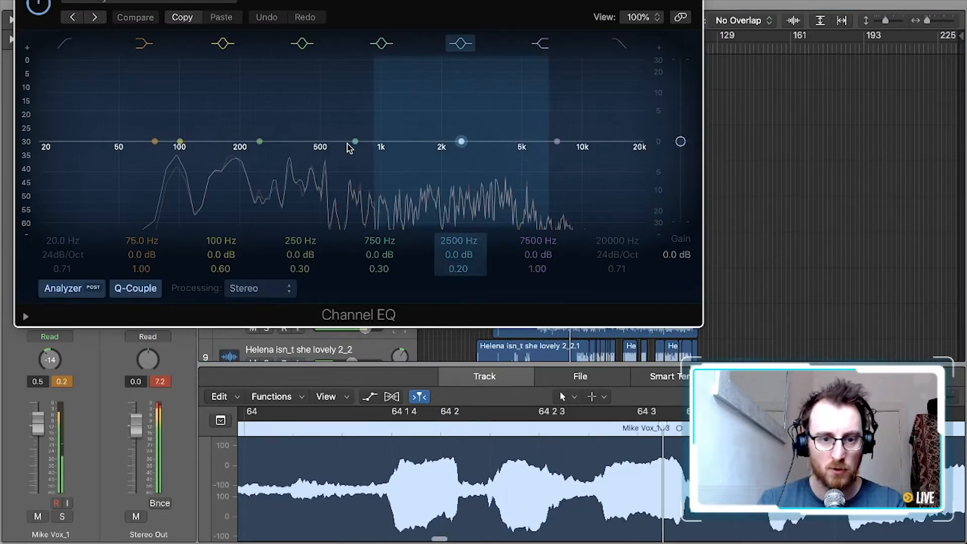
drag(260, 143, 320, 117)
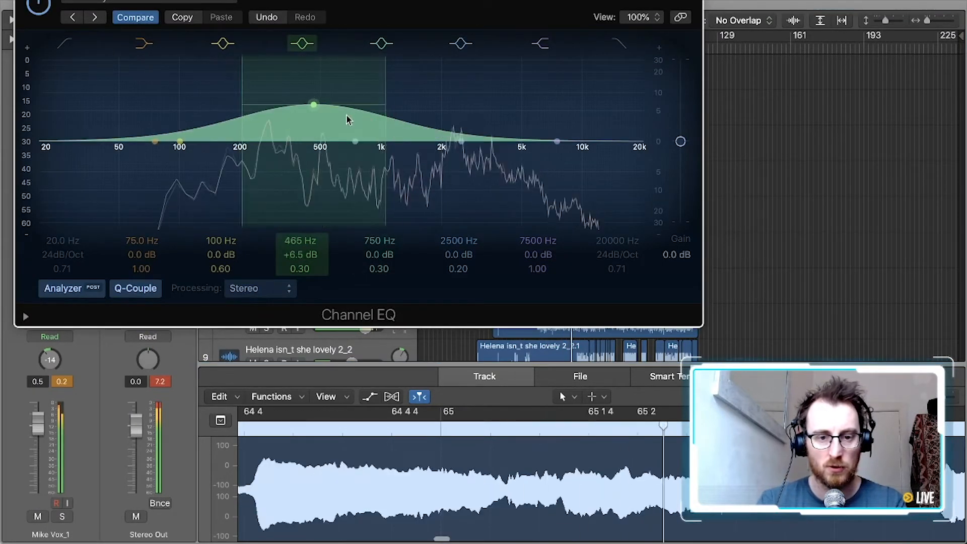
drag(460, 143, 459, 122)
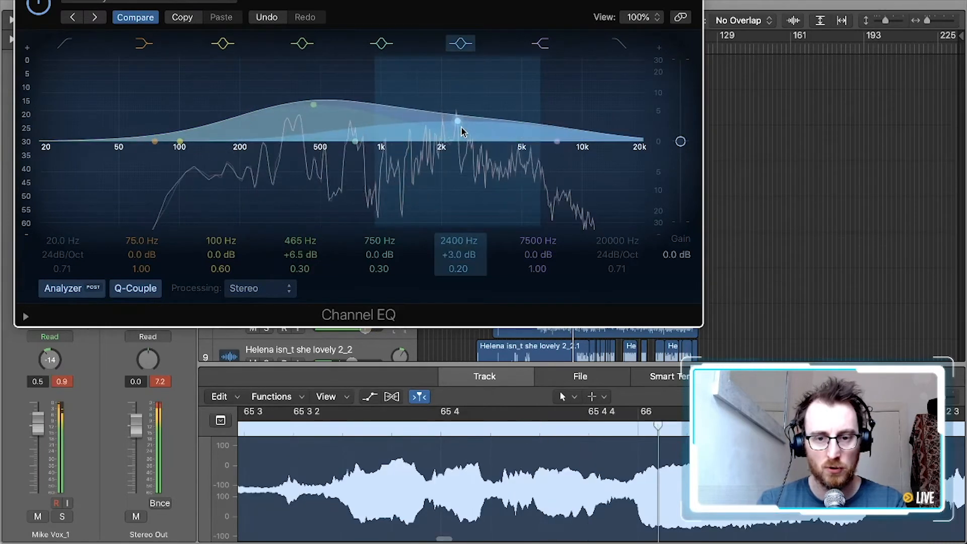
Enable the Vox EQ's high cut at 11800 Hz with a 0.39 Q and boost 100 Hz by 3.5 dB
click(624, 39)
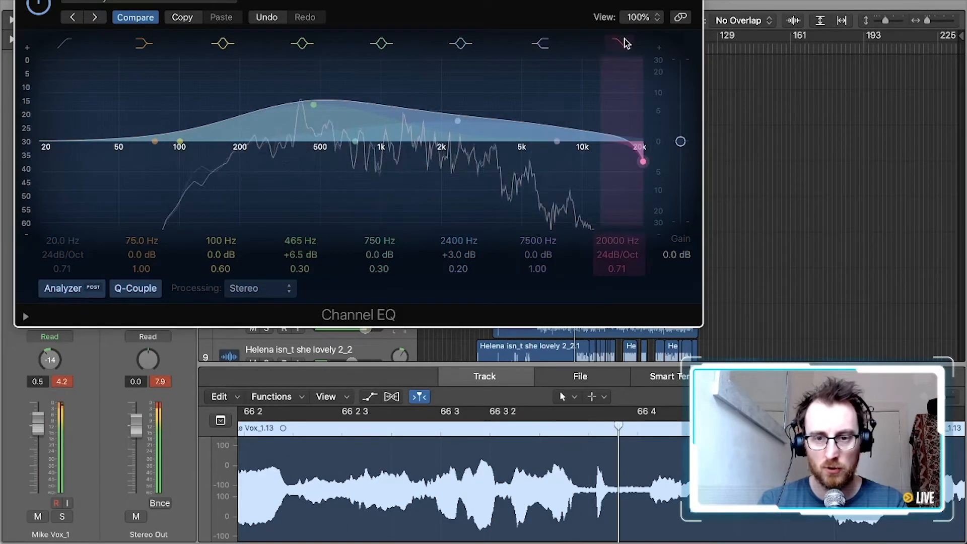
drag(596, 176, 537, 173)
drag(180, 141, 181, 119)
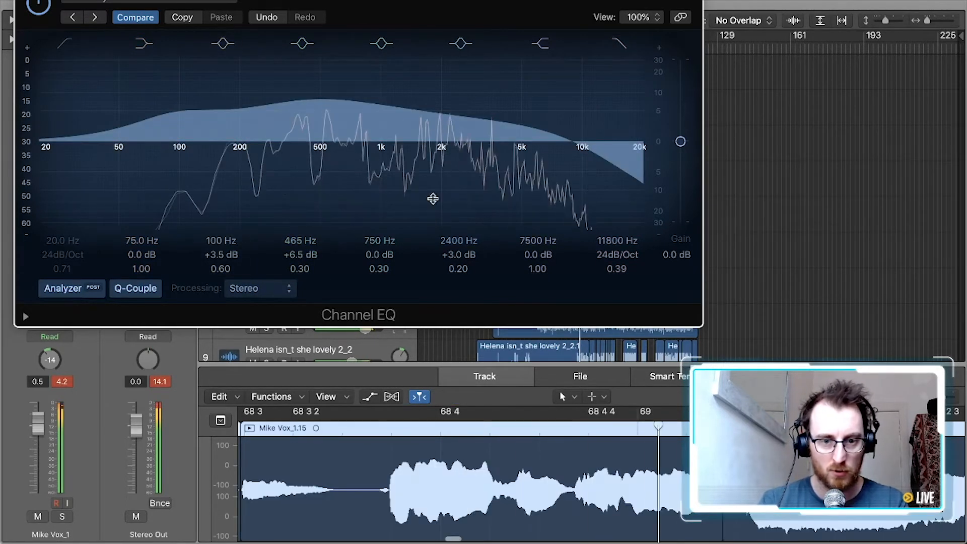
key(super+w)
Split the track 11 region between bars 68 and 69 and shift the earlier part slightly later
click(572, 51)
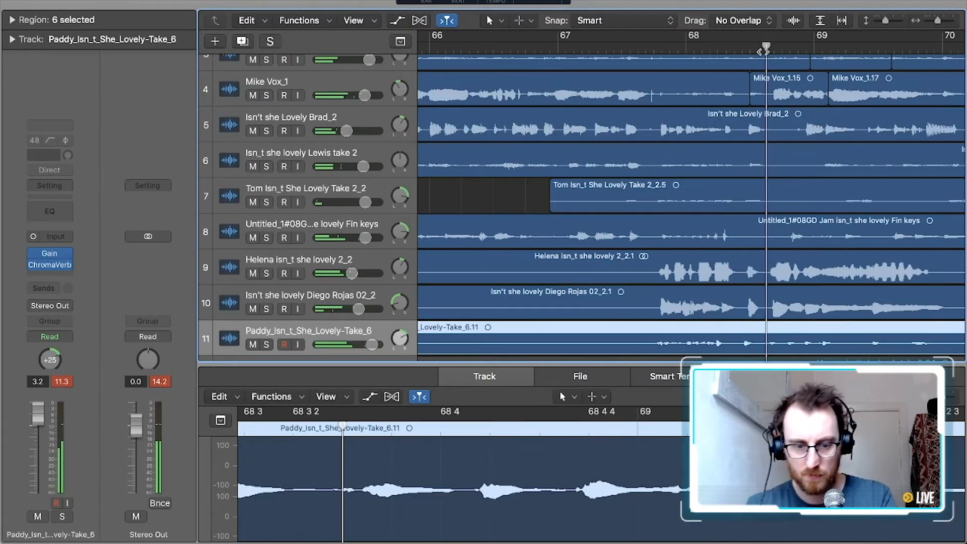
key(super+t)
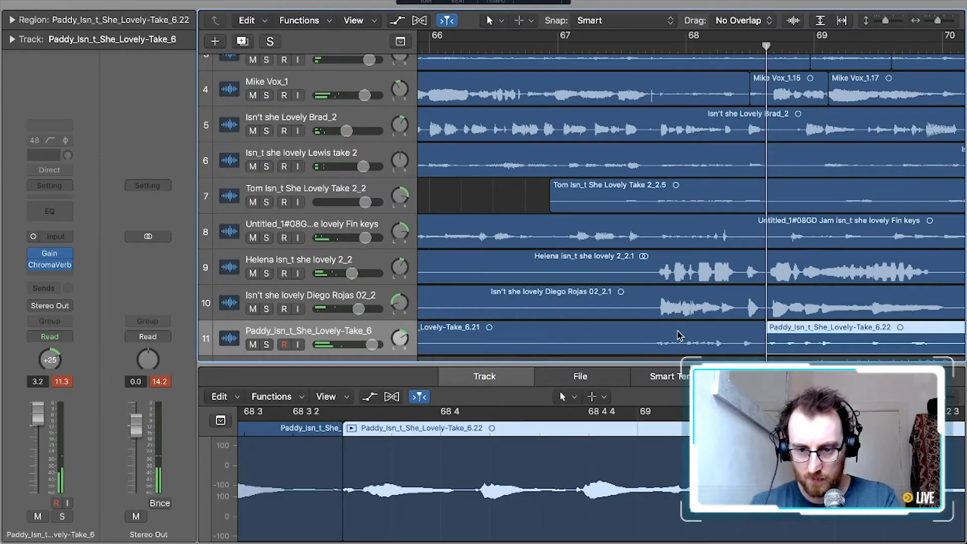
click(681, 335)
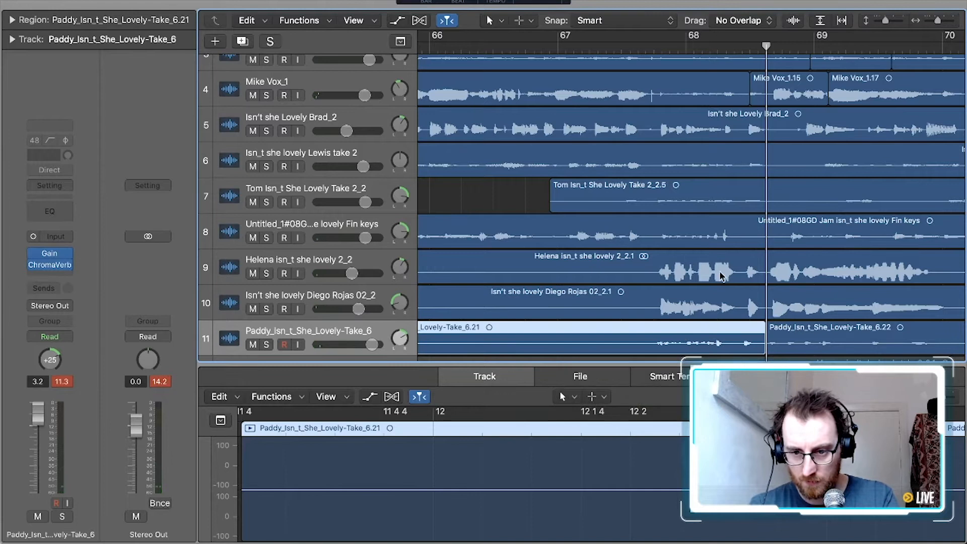
key(super+Right)
key(super+Right)
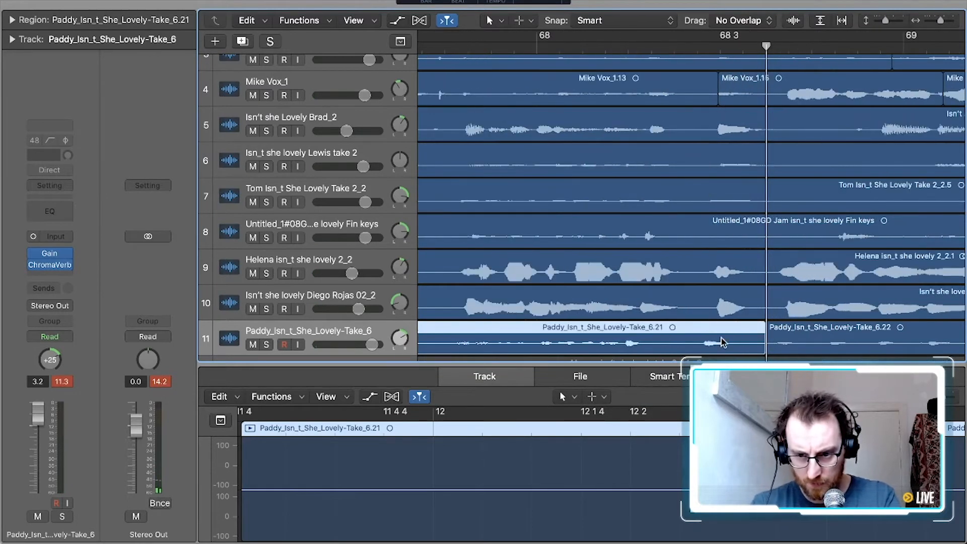
drag(724, 342, 736, 342)
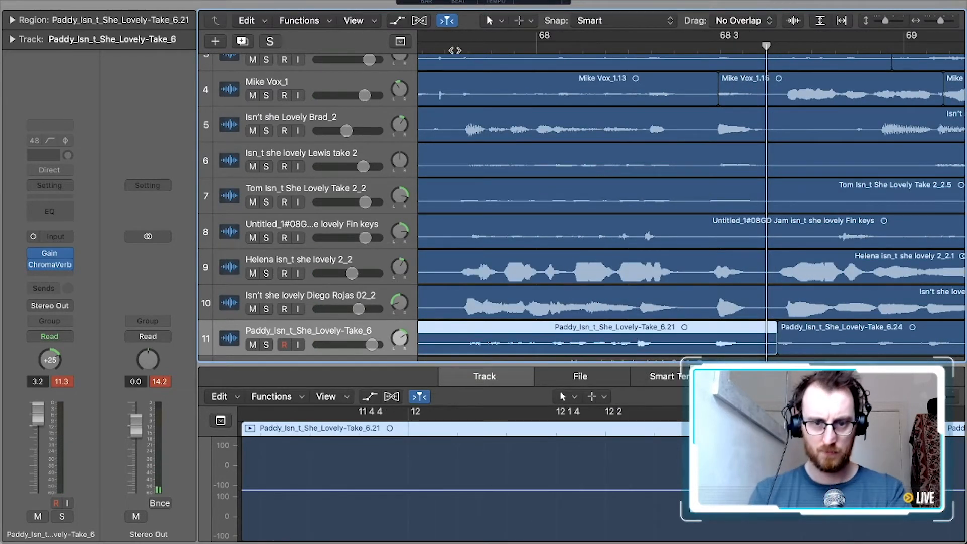
Play back the track 11 edit and extend the end of the earlier region to about bar 70
key(space)
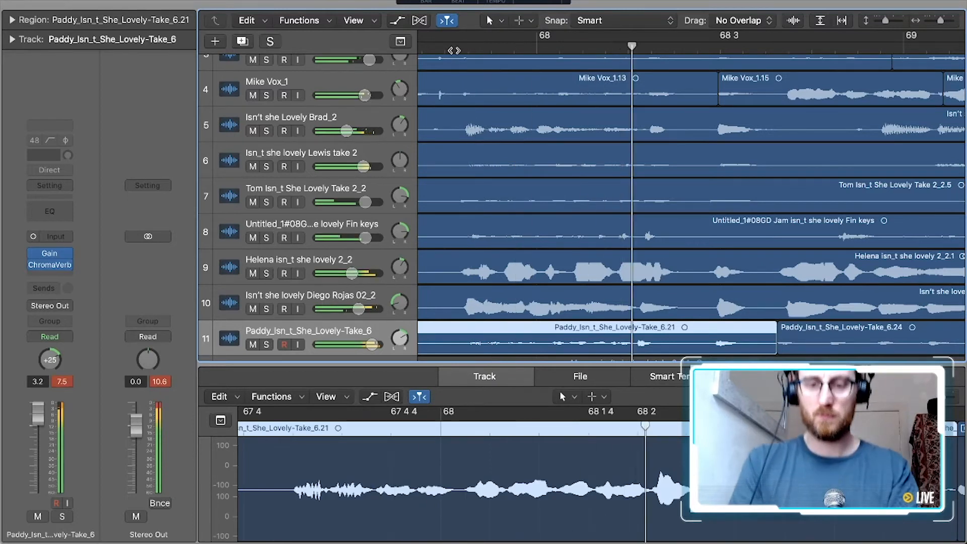
key(space)
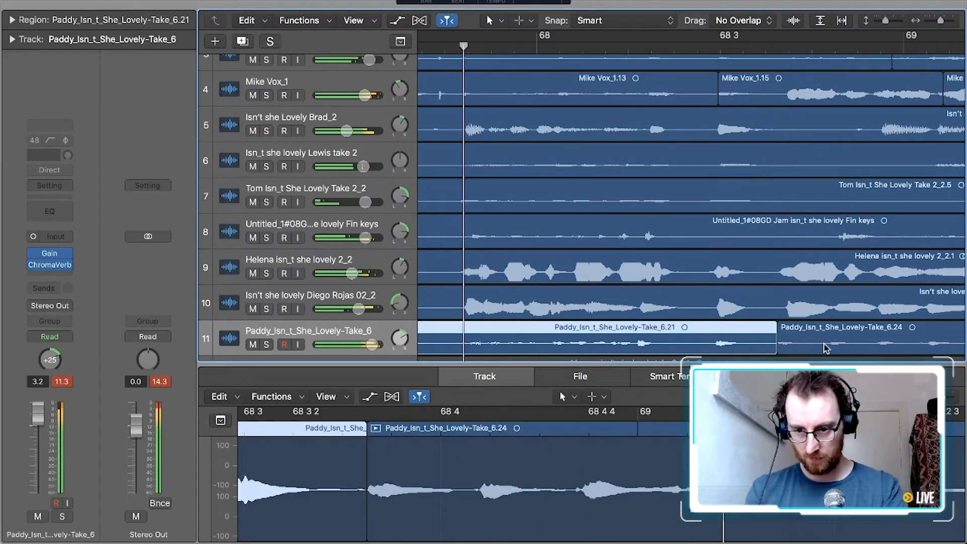
key(space)
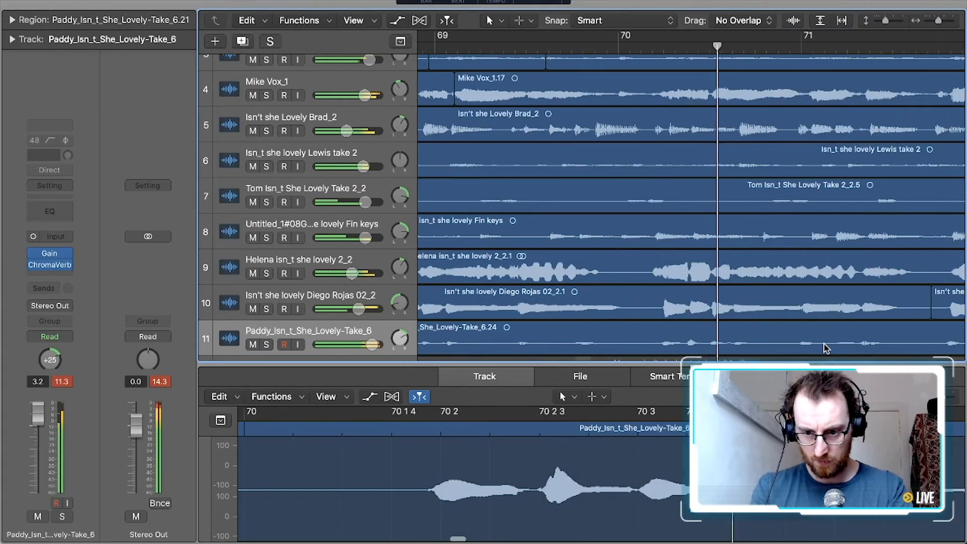
key(super+Left)
key(super+Left)
key(space)
drag(500, 348, 559, 348)
drag(497, 348, 631, 348)
Play the mix from between bars 68 and 69 and set track 11's volume to 0.6 dB
click(485, 45)
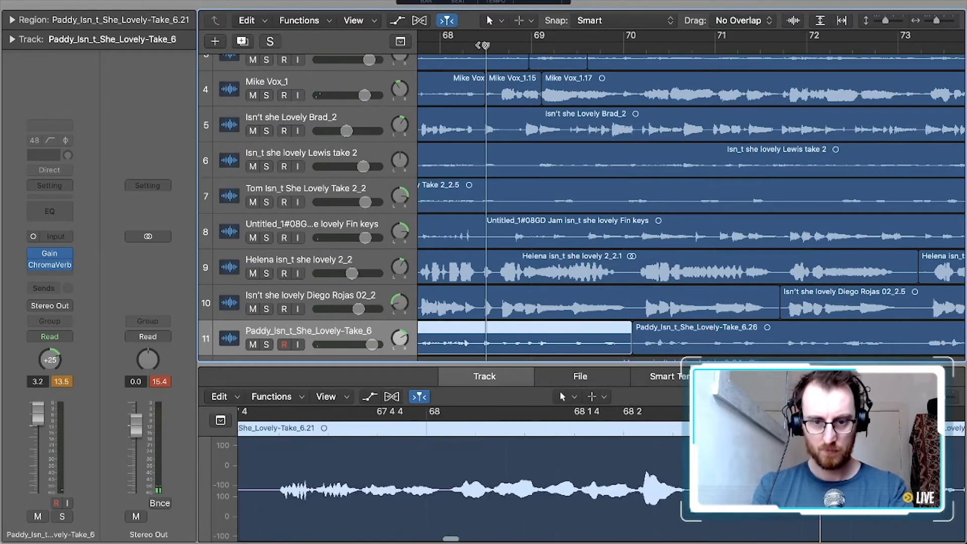
key(space)
drag(369, 352, 348, 312)
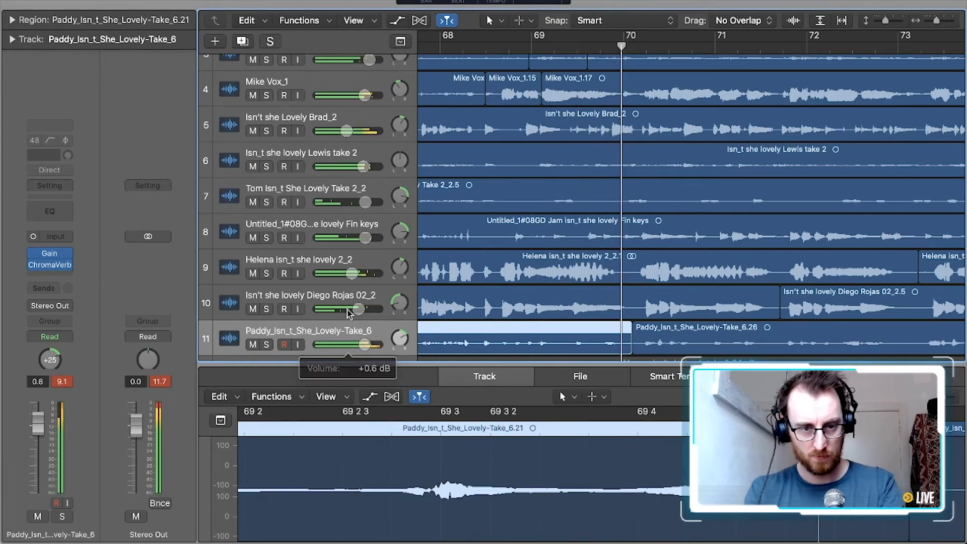
Set the Vox track's volume to 3.7 dB and open its ChromaVerb settings
drag(365, 95, 389, 96)
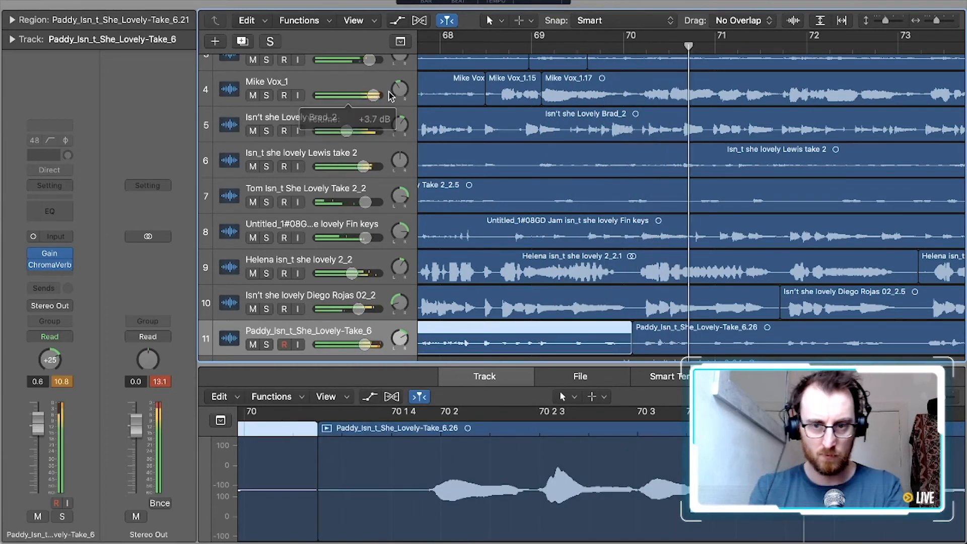
click(312, 86)
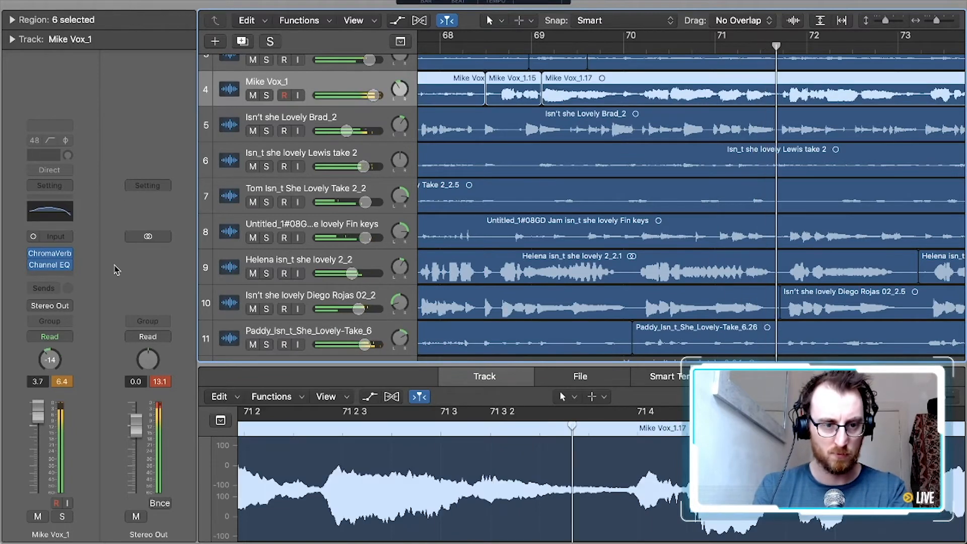
click(51, 257)
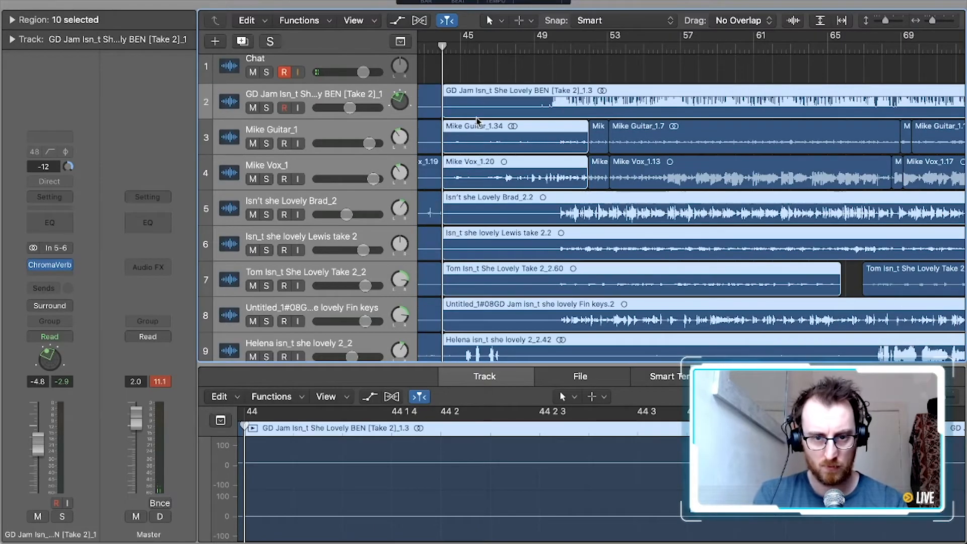
Delete the leftover regions before bar 44 on tracks 2 through 11
scroll(477, 121, left, 8)
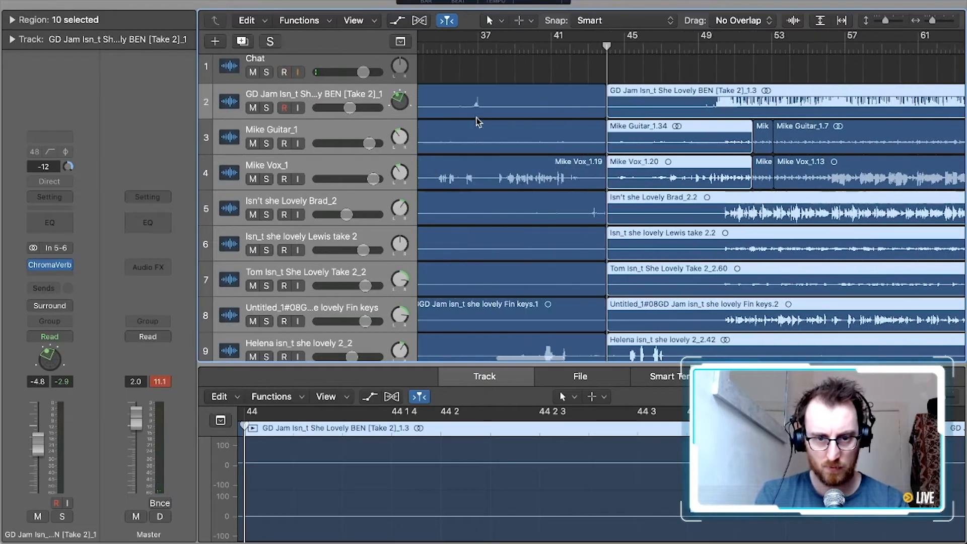
drag(513, 71, 465, 325)
key(Delete)
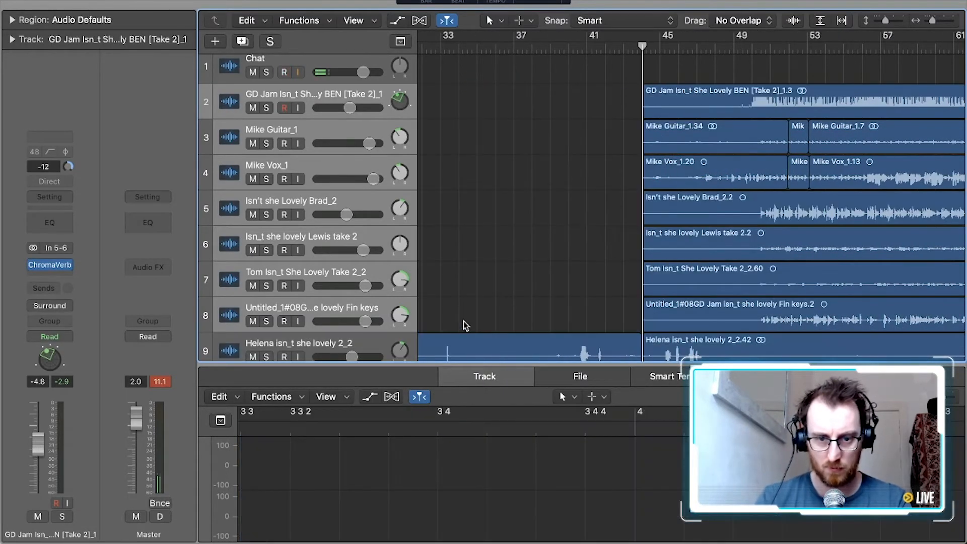
scroll(518, 119, down, 5)
drag(519, 120, 534, 305)
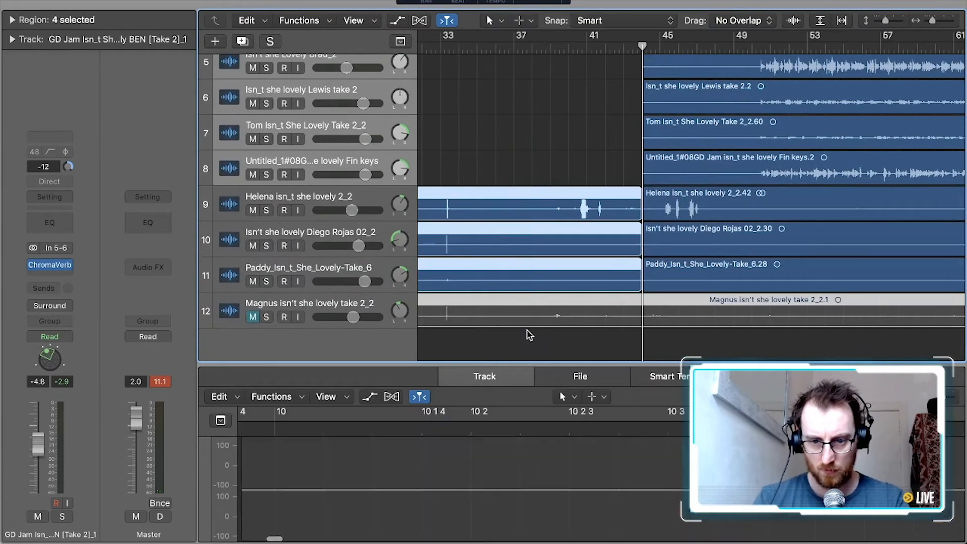
drag(565, 90, 534, 271)
key(Delete)
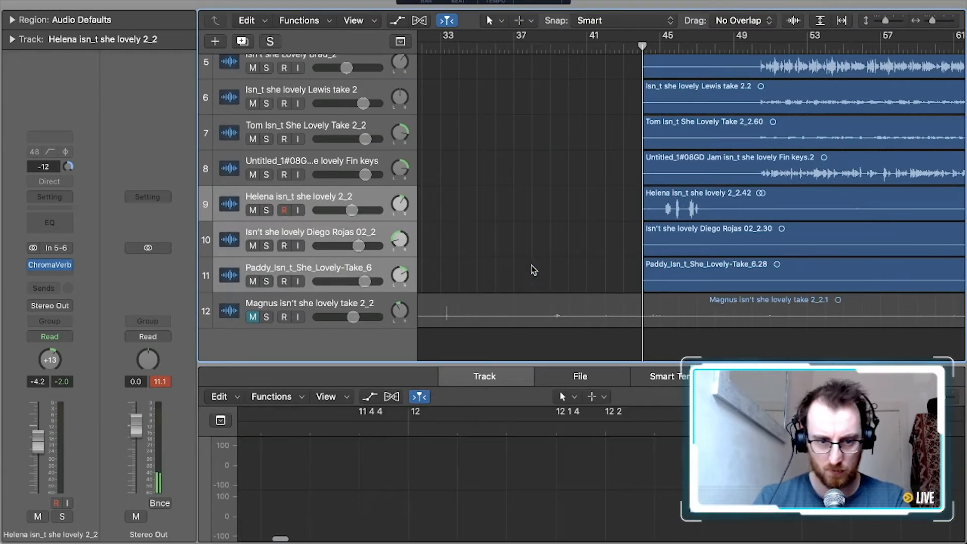
Unmute track 12, split its region at bar 44, and delete the part before the split
click(253, 317)
click(653, 310)
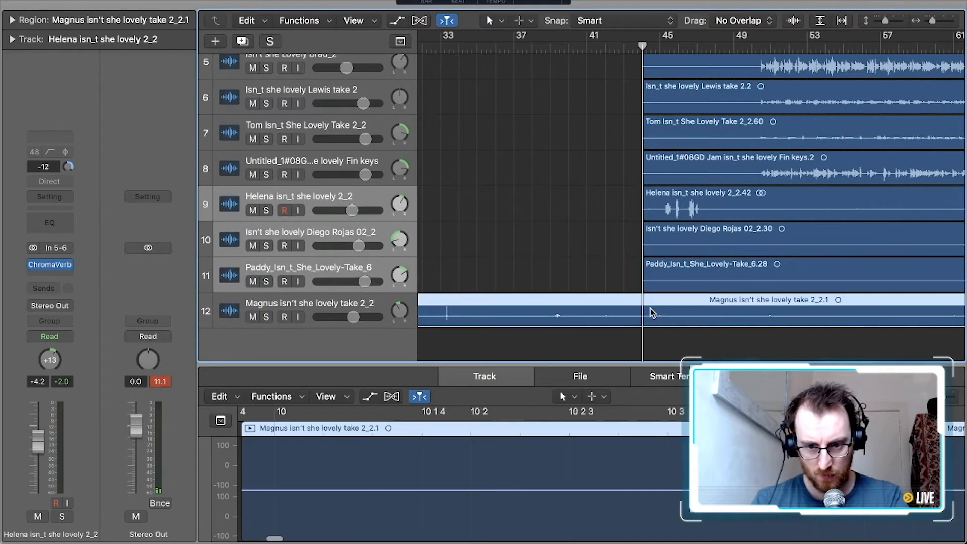
key(super+t)
click(604, 310)
key(Delete)
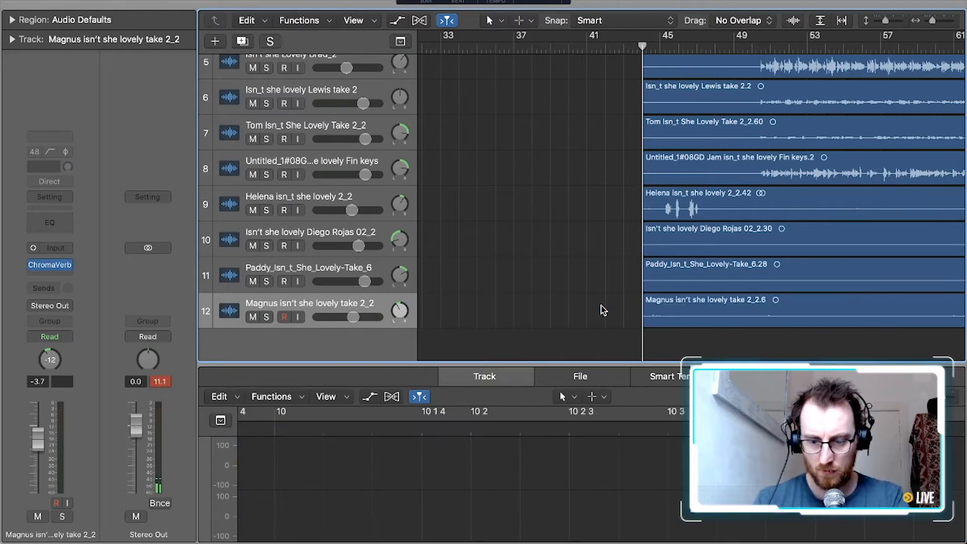
Look over the whole arrangement and play it from bar 44 to check where each instrument comes in
key(z)
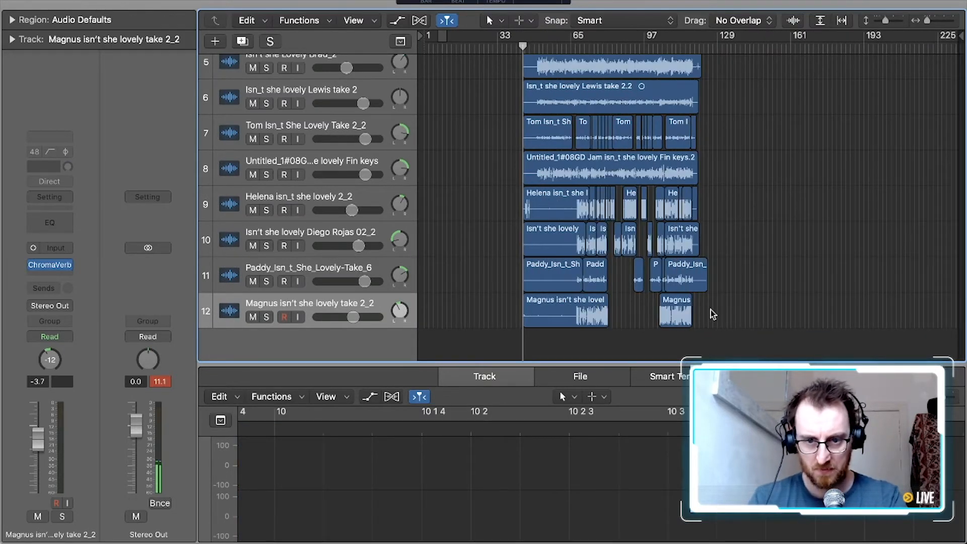
scroll(713, 313, up, 5)
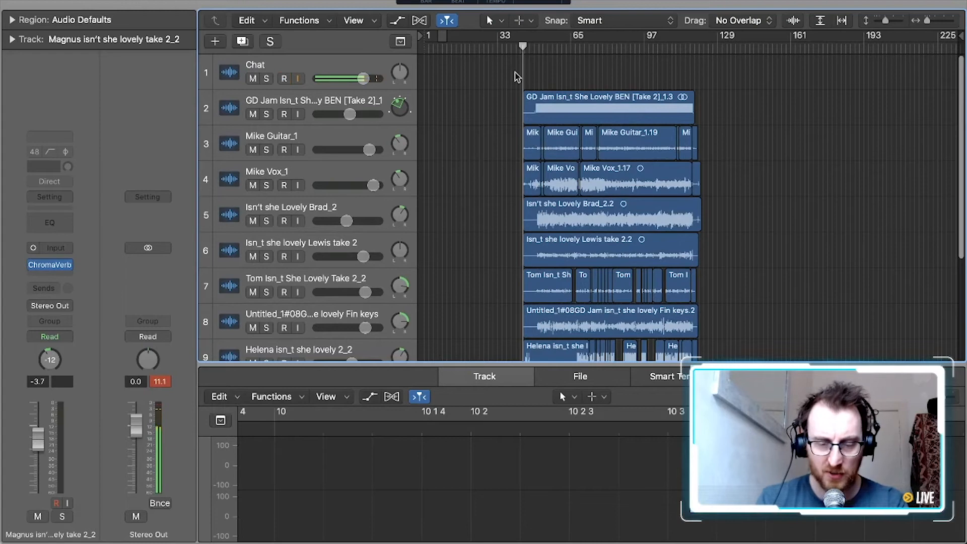
scroll(686, 181, right, 1)
scroll(729, 194, down, 5)
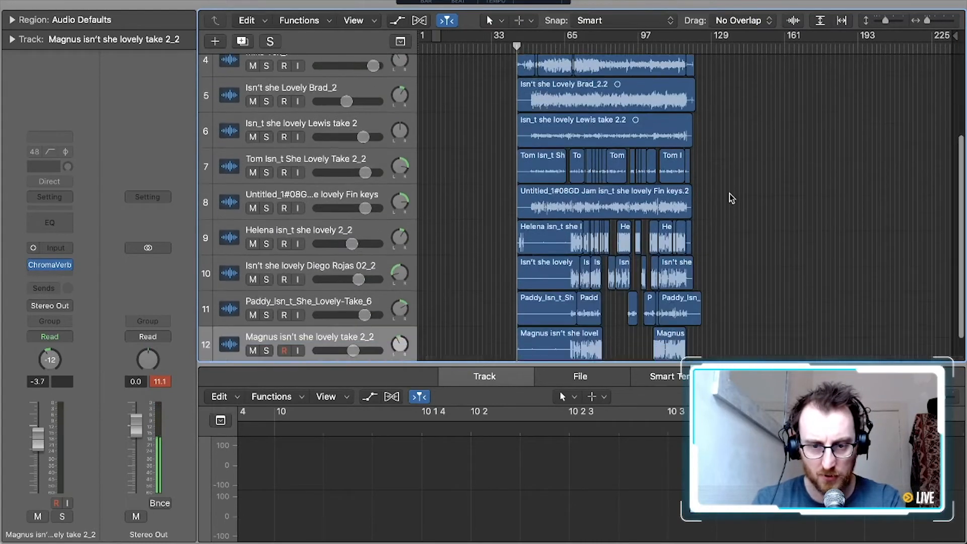
scroll(729, 193, up, 2)
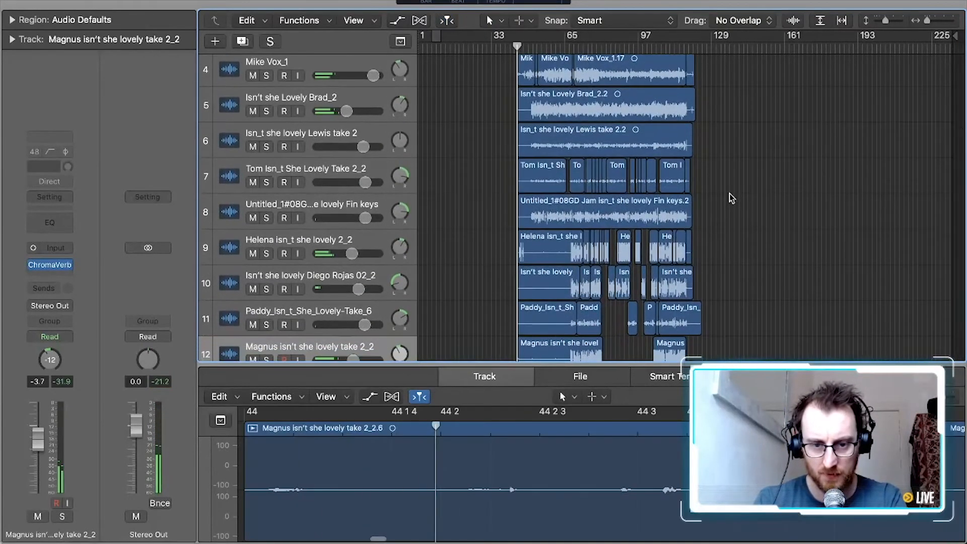
scroll(729, 194, up, 4)
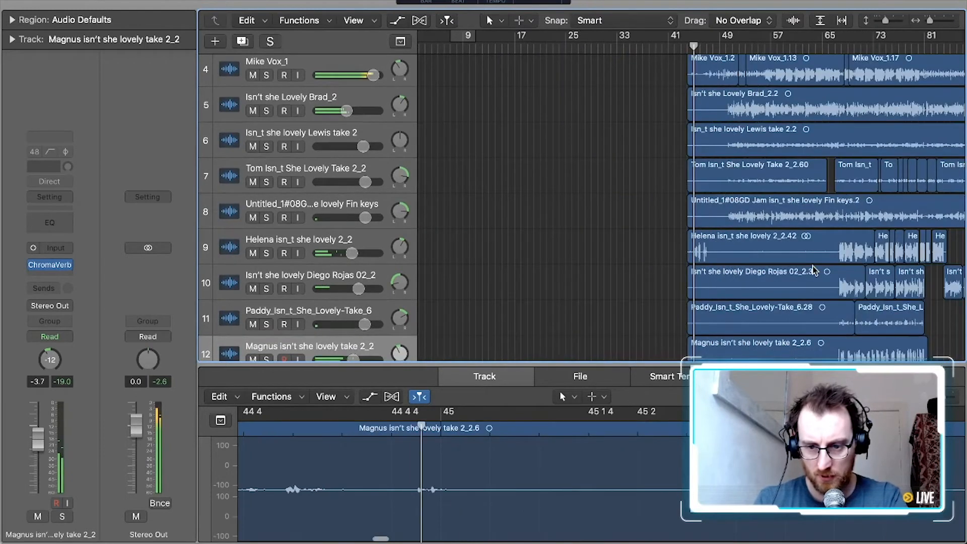
scroll(812, 266, down, 2)
scroll(812, 266, up, 1)
Trim the starts of the first regions on tracks 9 through 12 to about bar 66, just before they come in
drag(689, 316, 832, 321)
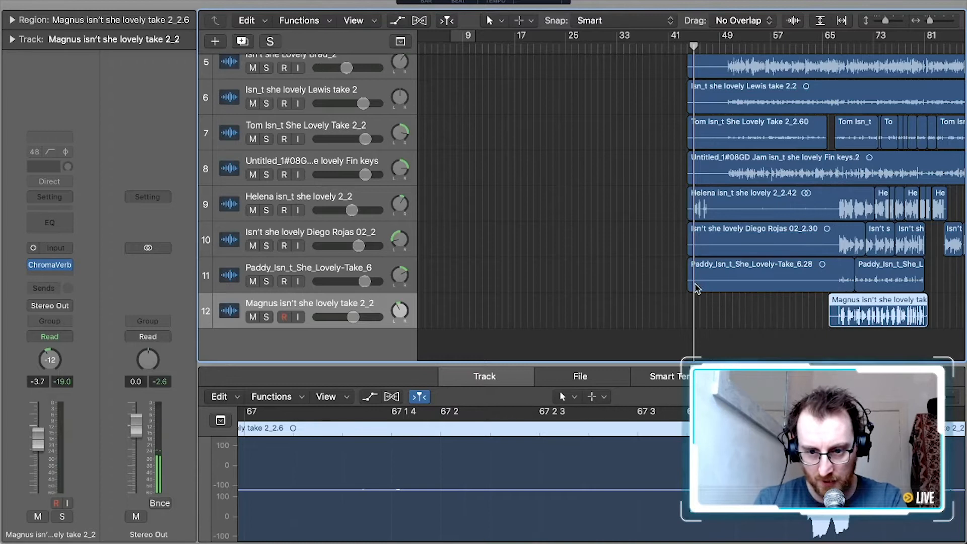
click(789, 285)
mouse_move(789, 285)
mouse_down()
mouse_move(840, 277)
mouse_move(773, 276)
mouse_up()
drag(693, 253, 831, 252)
drag(693, 203, 833, 213)
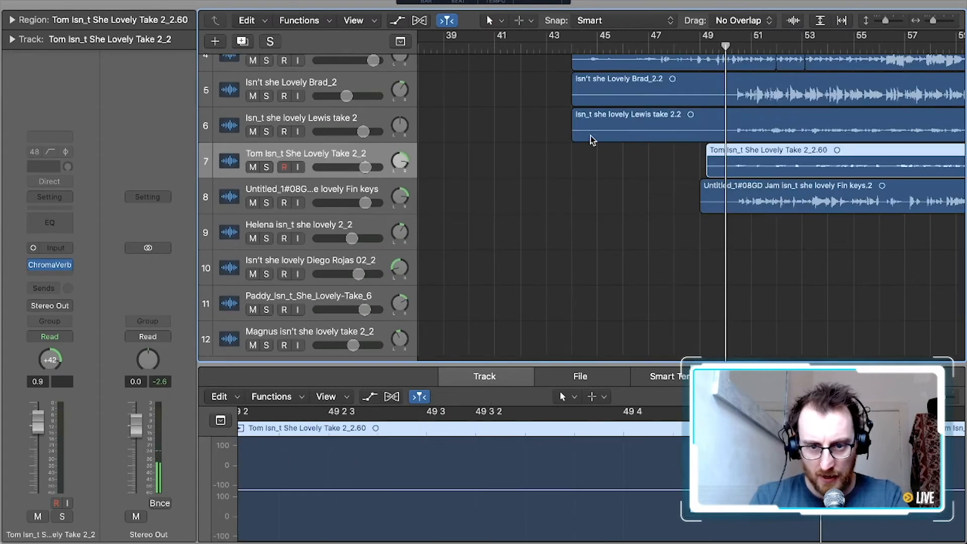
Trim the starts of the regions on tracks 6, 5 and 2 to around bar 49
drag(575, 134, 714, 132)
scroll(710, 136, up, 3)
drag(579, 212, 715, 208)
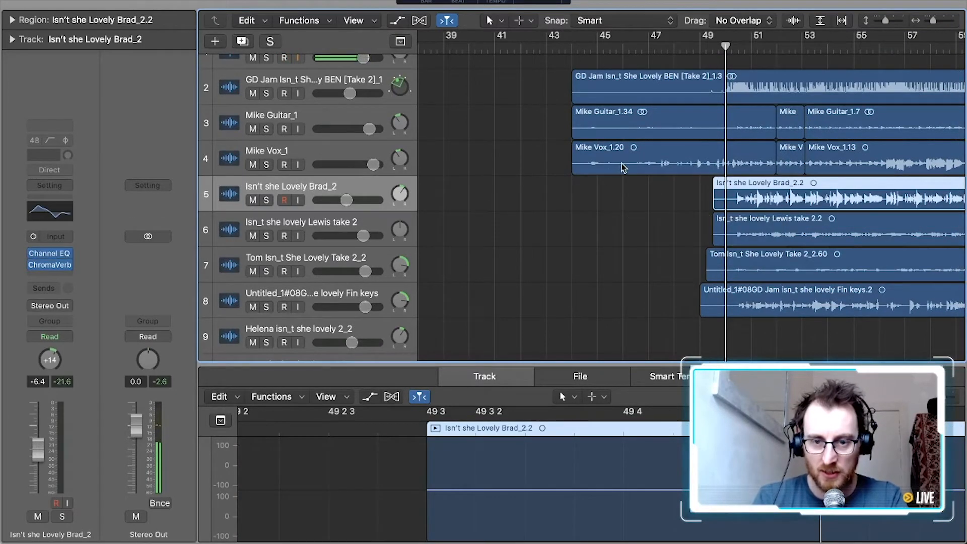
scroll(623, 168, up, 1)
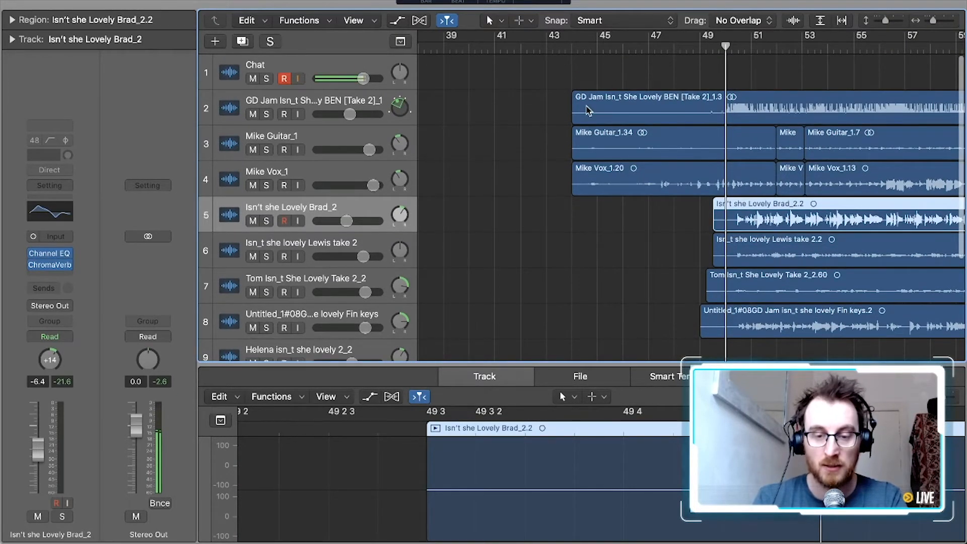
click(572, 46)
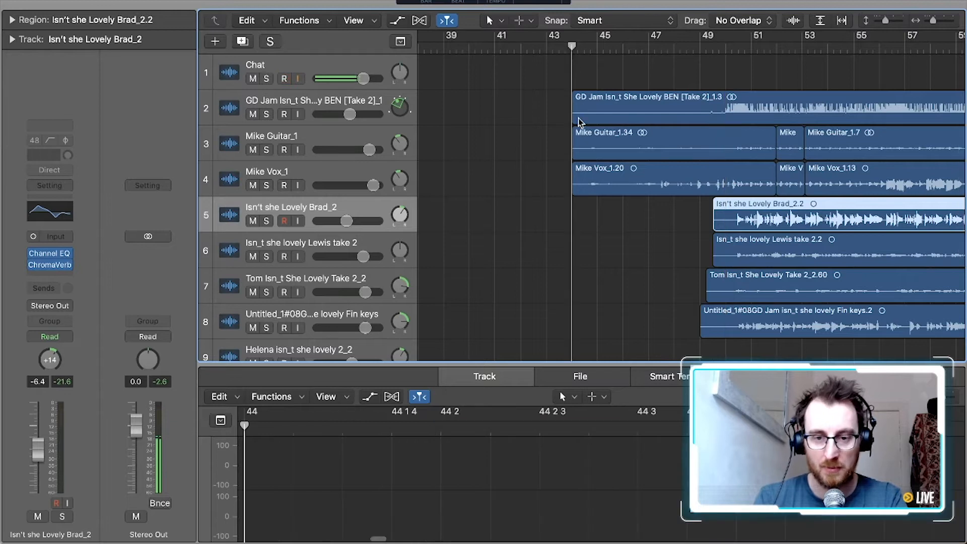
drag(578, 114, 698, 112)
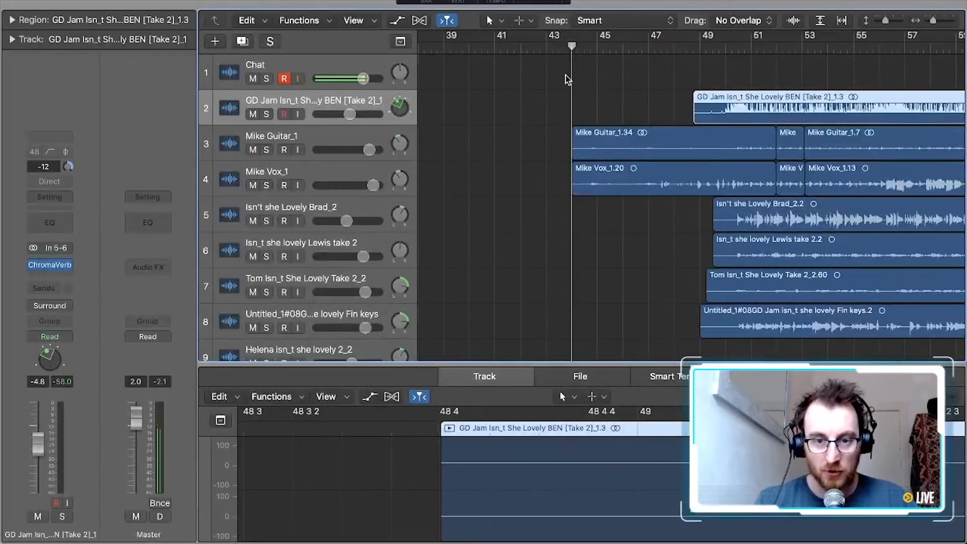
Look over the trimmed arrangement and the levels across all twelve tracks
scroll(567, 74, right, 3)
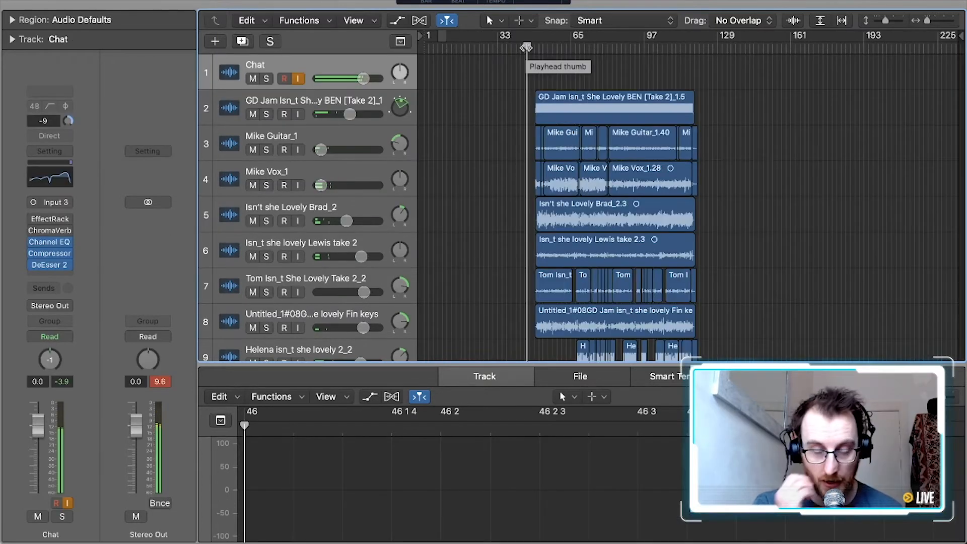
scroll(677, 73, down, 7)
scroll(680, 74, up, 7)
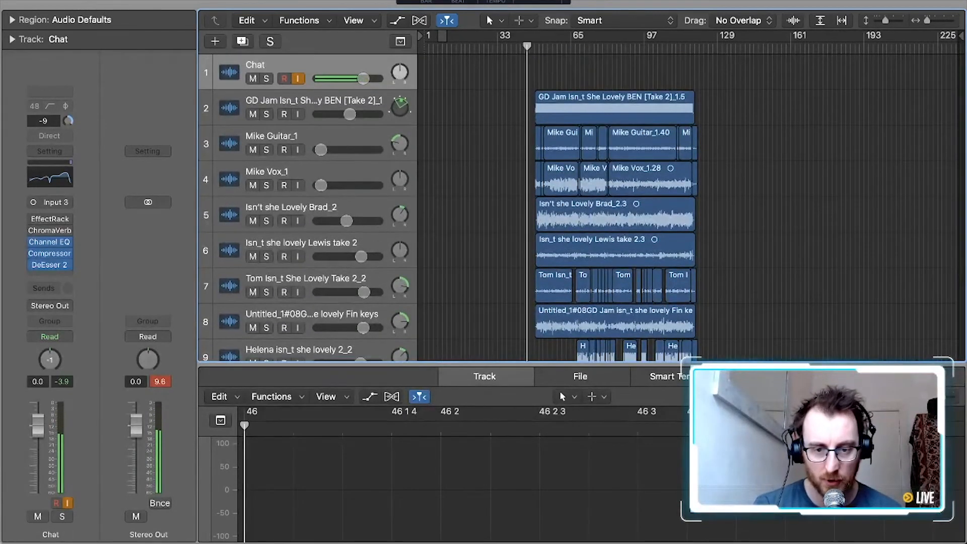
scroll(512, 236, down, 5)
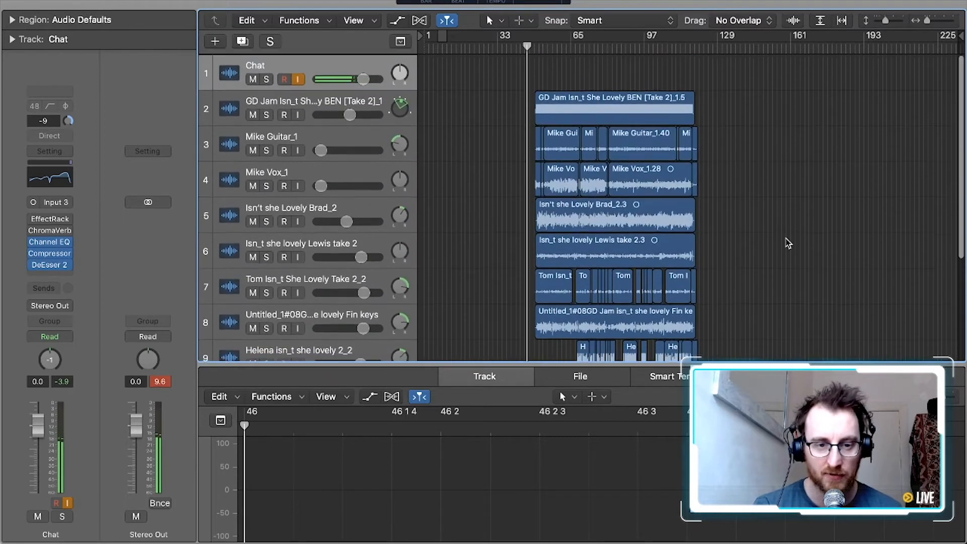
scroll(789, 244, down, 5)
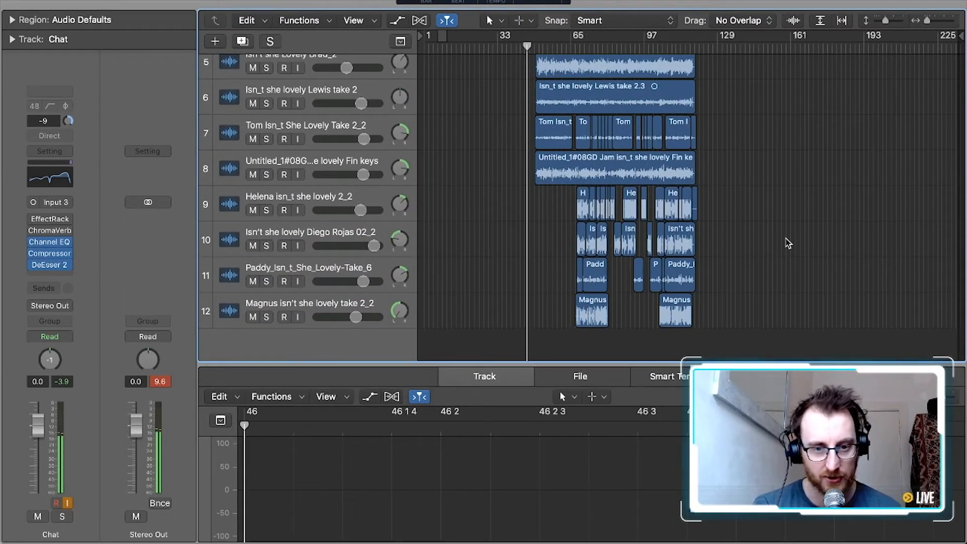
scroll(789, 243, up, 5)
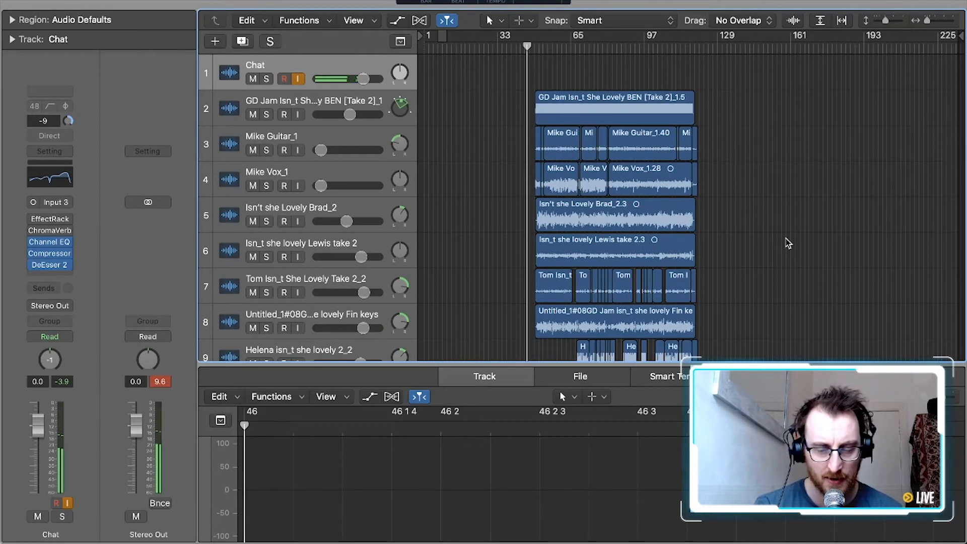
scroll(789, 243, down, 5)
scroll(789, 244, up, 5)
scroll(788, 243, down, 5)
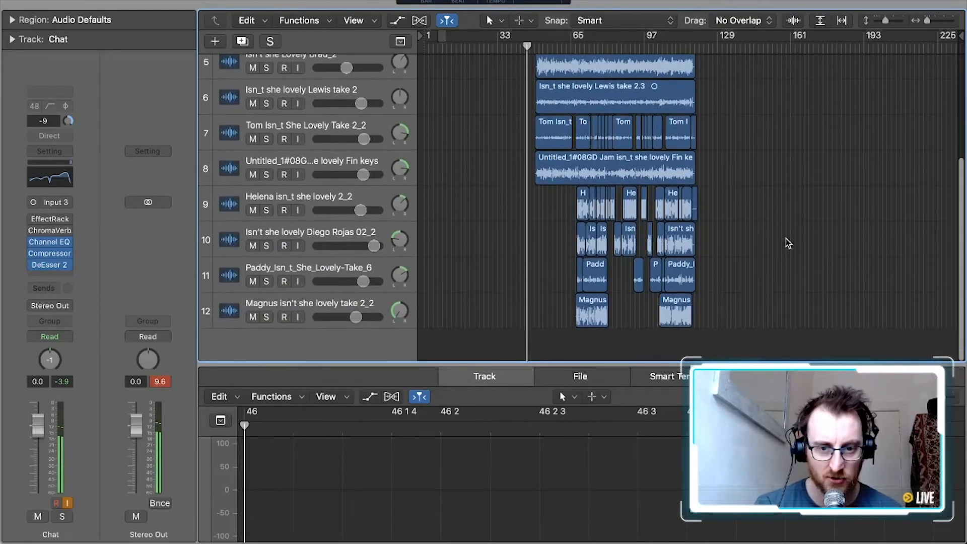
scroll(785, 294, up, 5)
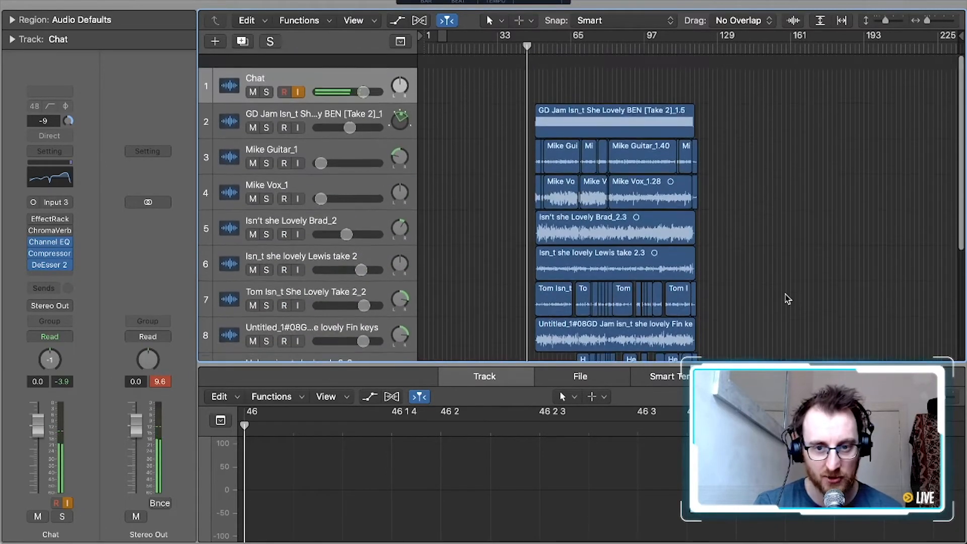
scroll(737, 149, down, 3)
scroll(736, 149, down, 1)
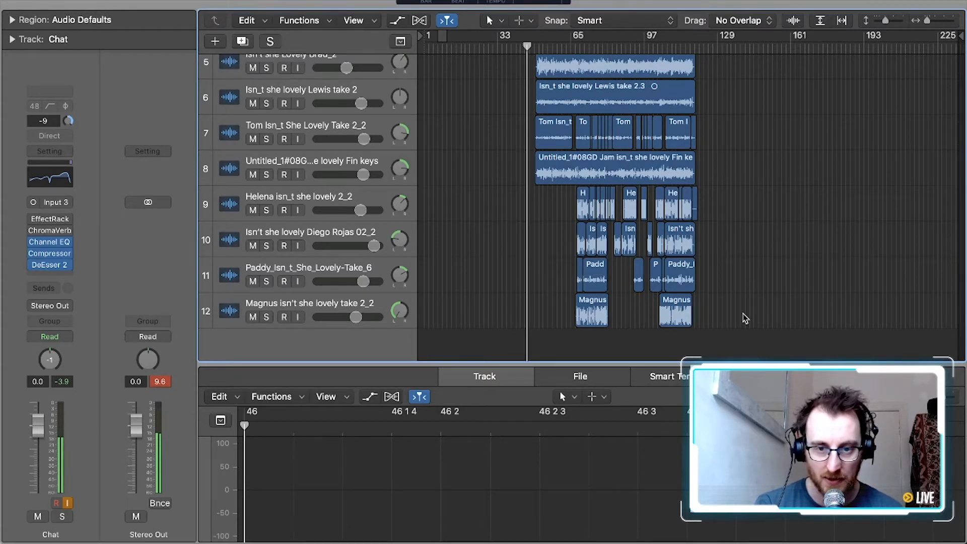
scroll(746, 319, up, 5)
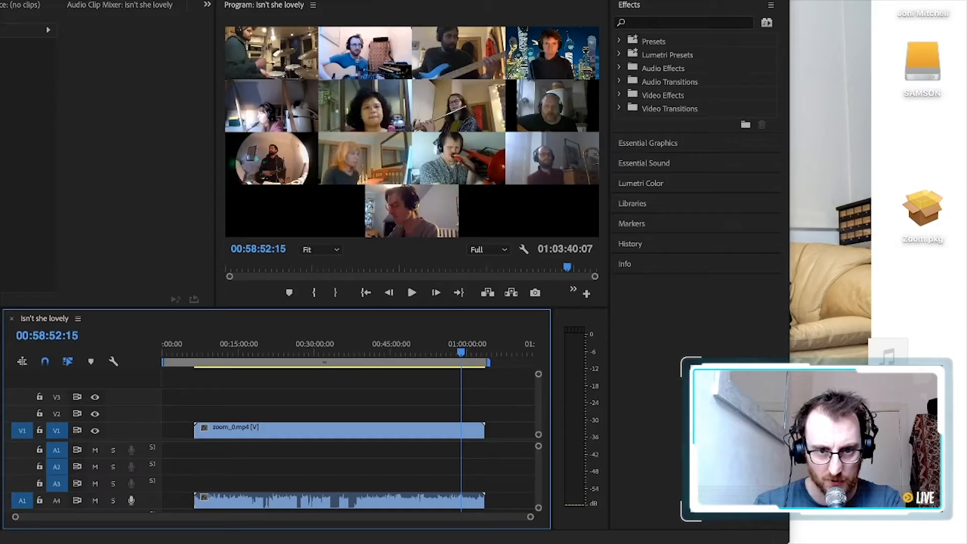
Switch to Premiere Pro, add Isn't she lovely.wav to track A1 near the end of zoom_0.mp4, and move the playhead to 00:58:20:12
drag(889, 356, 444, 449)
click(448, 348)
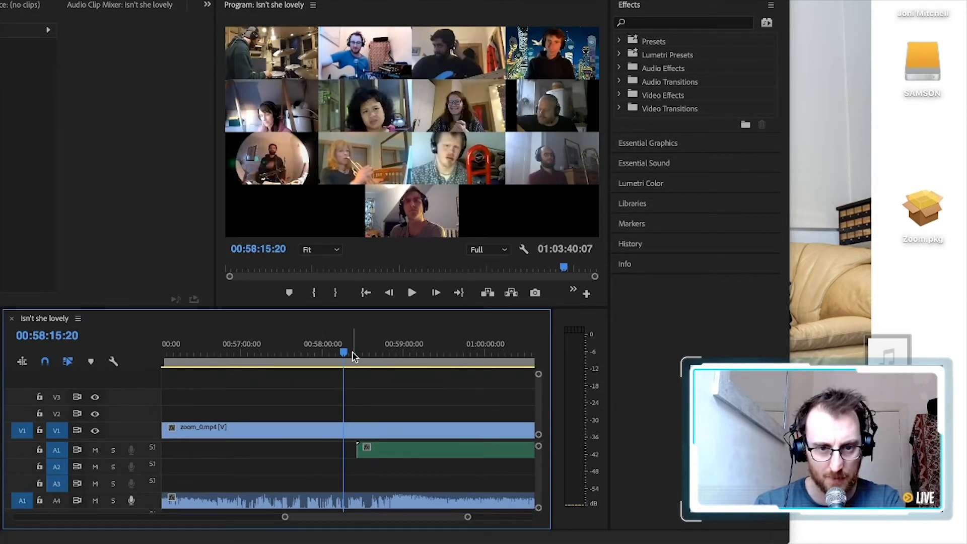
click(351, 352)
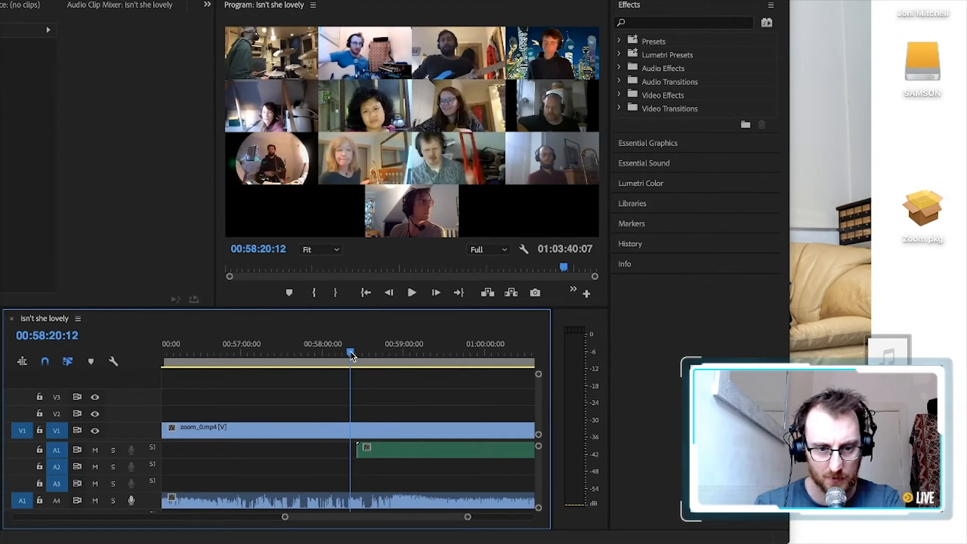
Mute track A1, play the Zoom audio to find the song's start, and shift Isn't she lovely.wav earlier to start at 00:57:41:05
click(96, 451)
key(space)
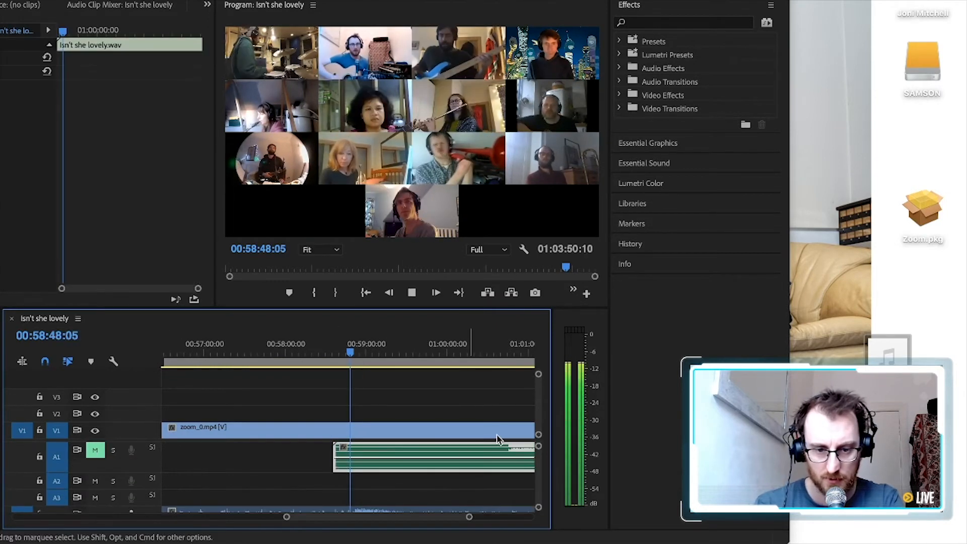
drag(518, 450, 444, 447)
key(space)
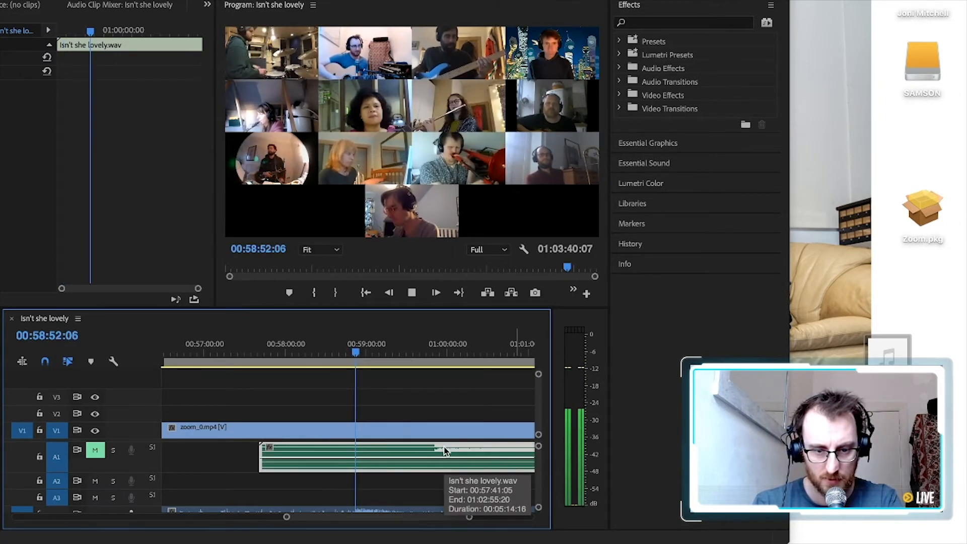
Cut the zoom_0.mp4 clip at 00:58:52:06 and delete the part before the cut
scroll(365, 468, down, 1)
scroll(364, 465, down, 1)
key(c)
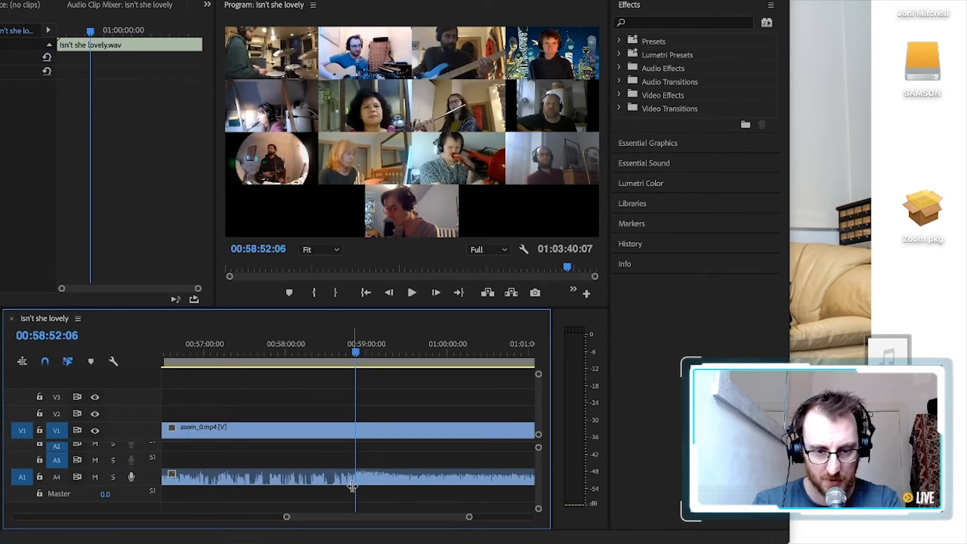
click(357, 476)
key(v)
click(335, 482)
key(Delete)
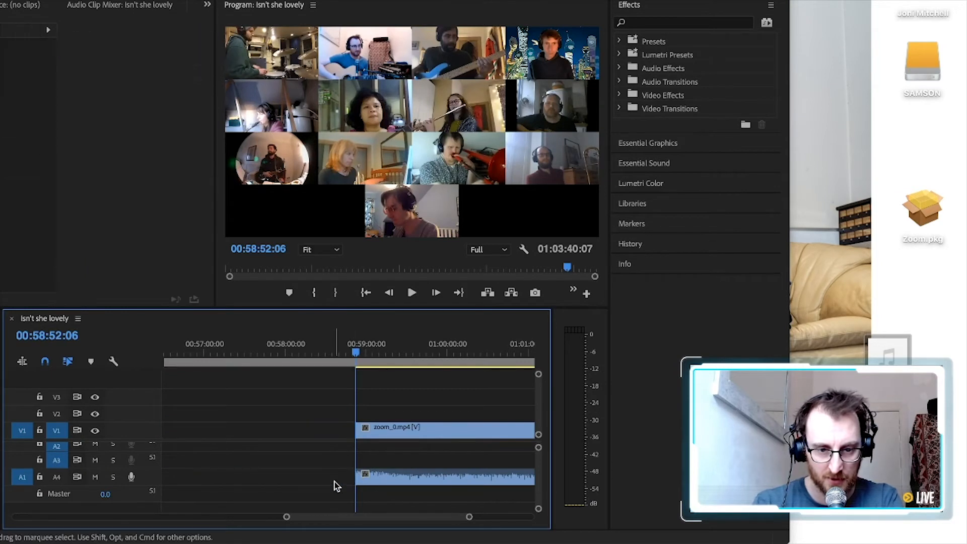
Unmute the mix on A1, mute the Zoom audio on A4, and play the sequence from about 00:59:50
scroll(438, 477, up, 2)
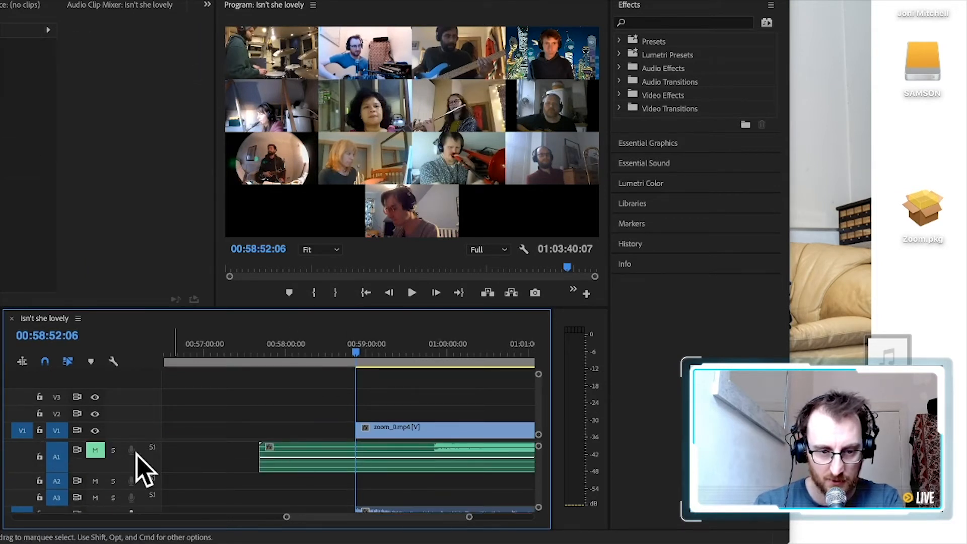
click(96, 450)
scroll(244, 494, down, 2)
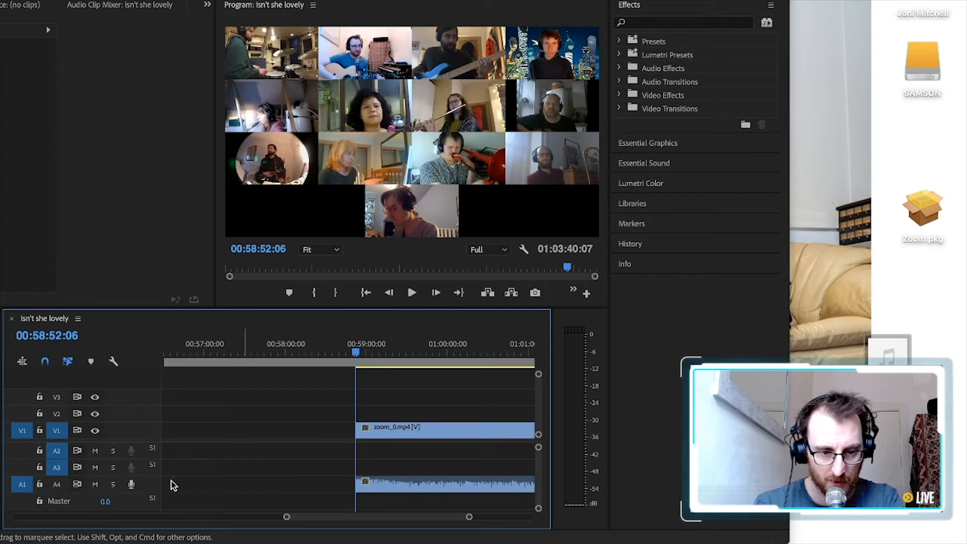
click(95, 484)
scroll(371, 485, up, 2)
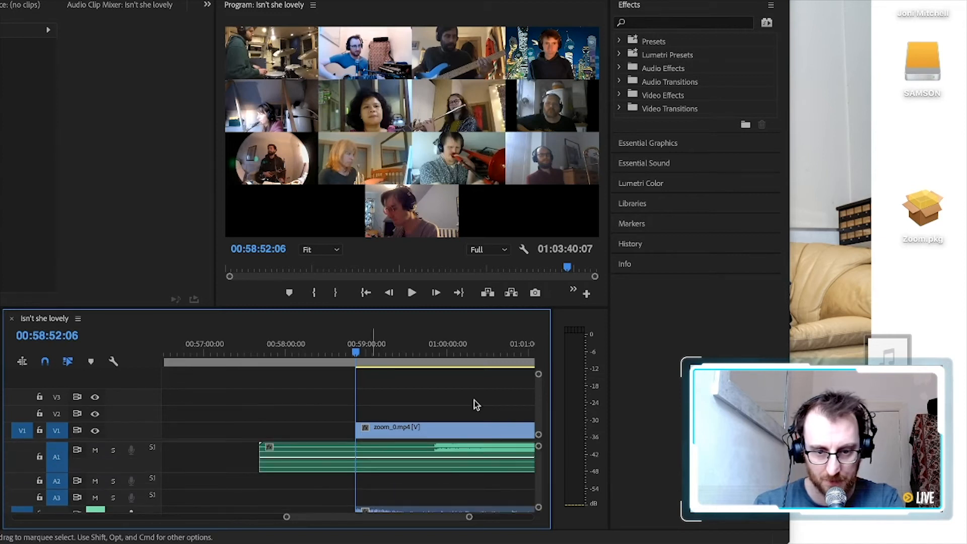
click(433, 352)
key(space)
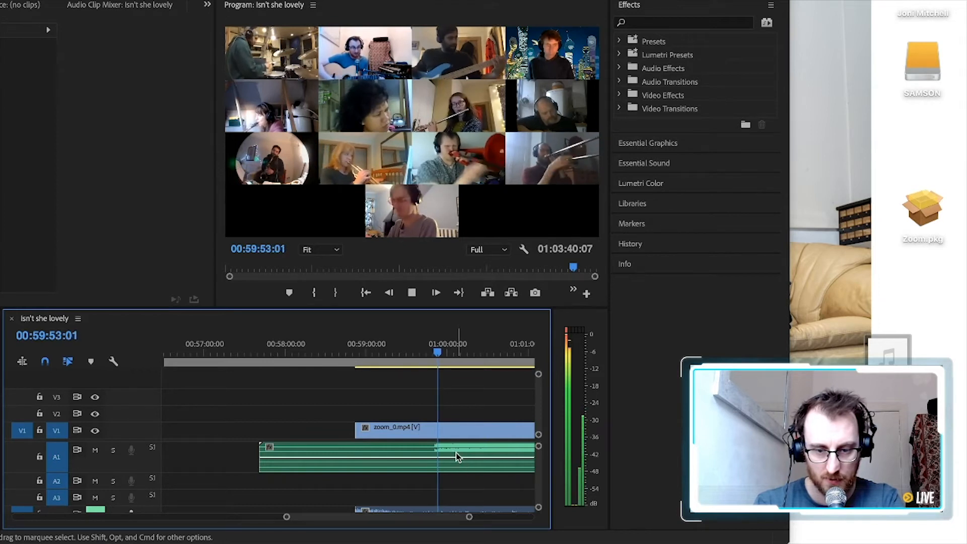
Stop playback and trim the start of Isn't she lovely.wav on A1 to line up with the start of zoom_0.mp4
key(space)
drag(253, 455, 406, 454)
click(361, 357)
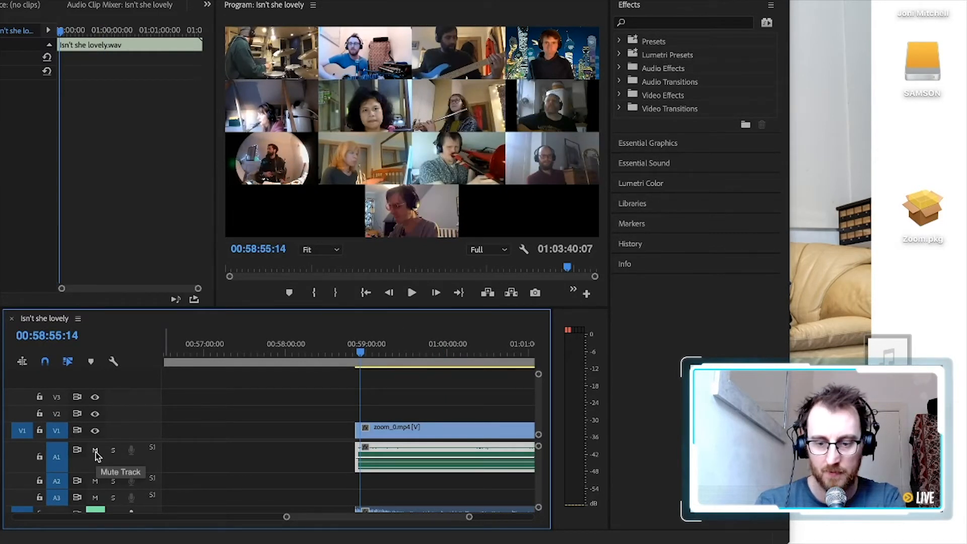
Play the song's opening from about 00:58:52 to check the sync, first in the program view and again full screen
key(equal)
key(equal)
key(equal)
key(equal)
click(282, 345)
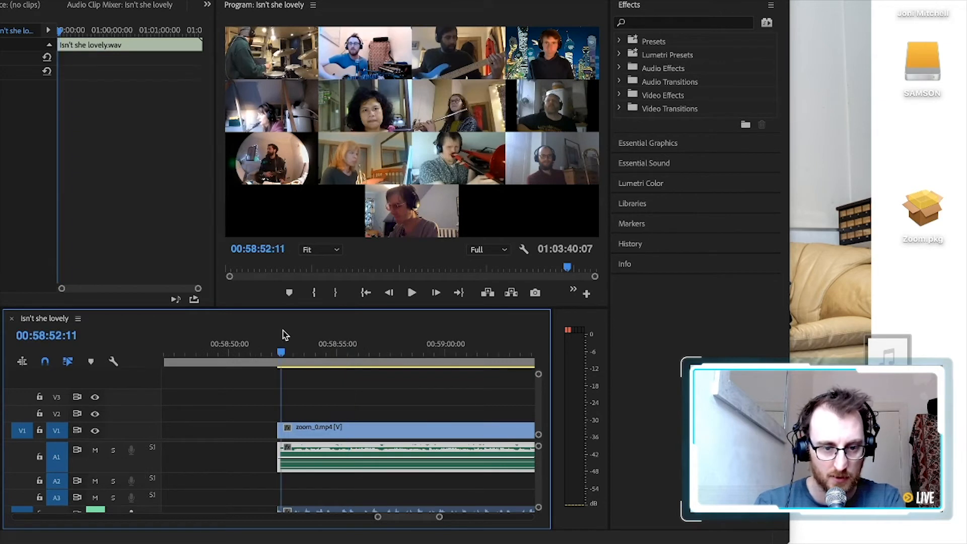
key(space)
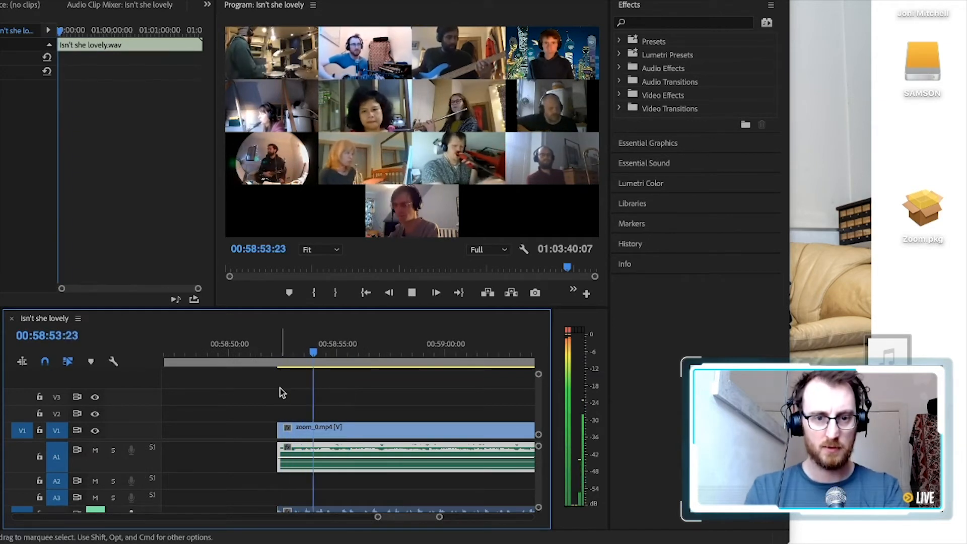
key(space)
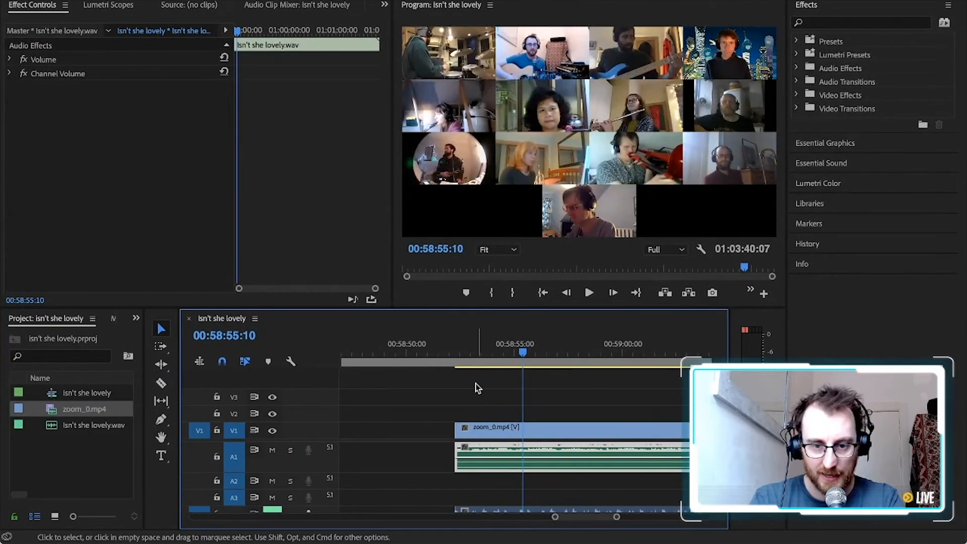
click(458, 345)
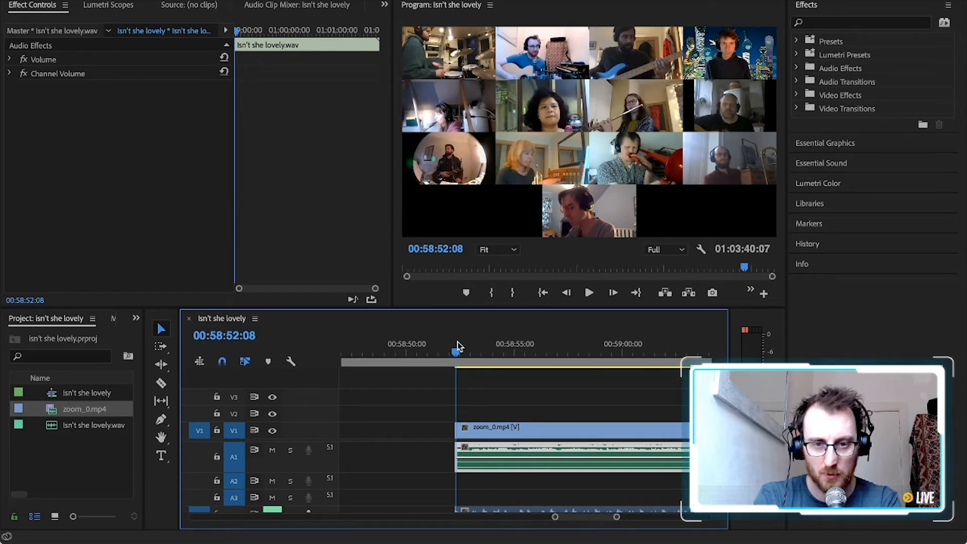
key(ctrl+grave)
key(space)
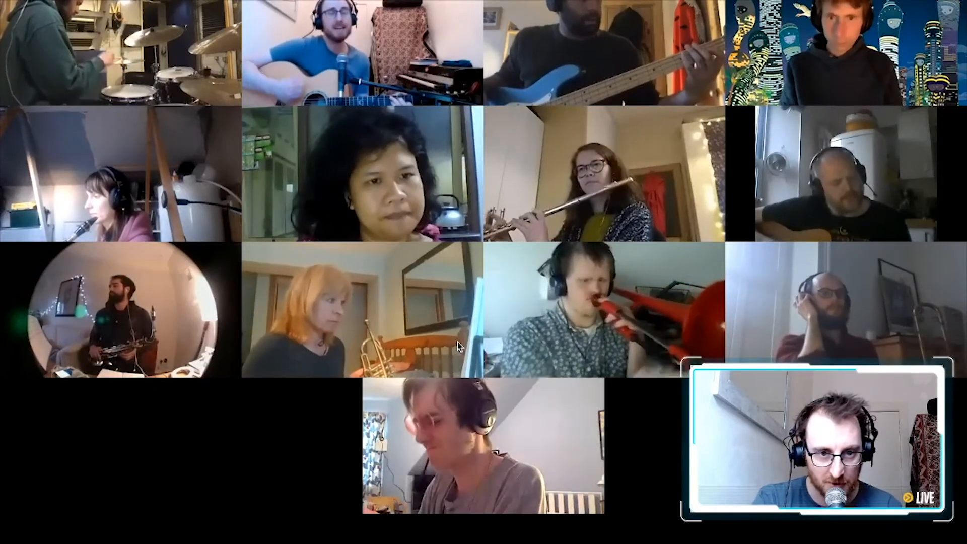
key(space)
key(Escape)
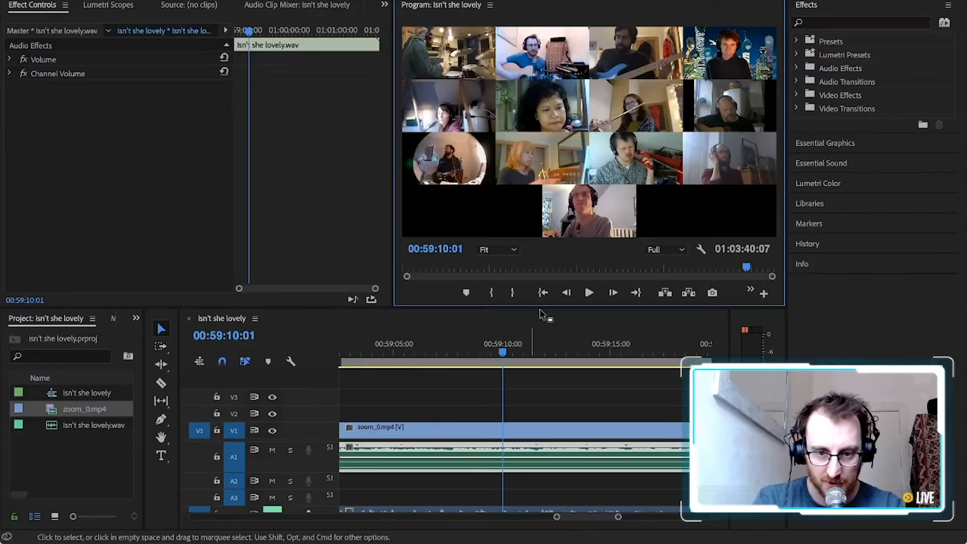
Move the playhead to 00:59:09:09 and duplicate the zoom_0.mp4 video clip from V1 onto track V2
click(488, 346)
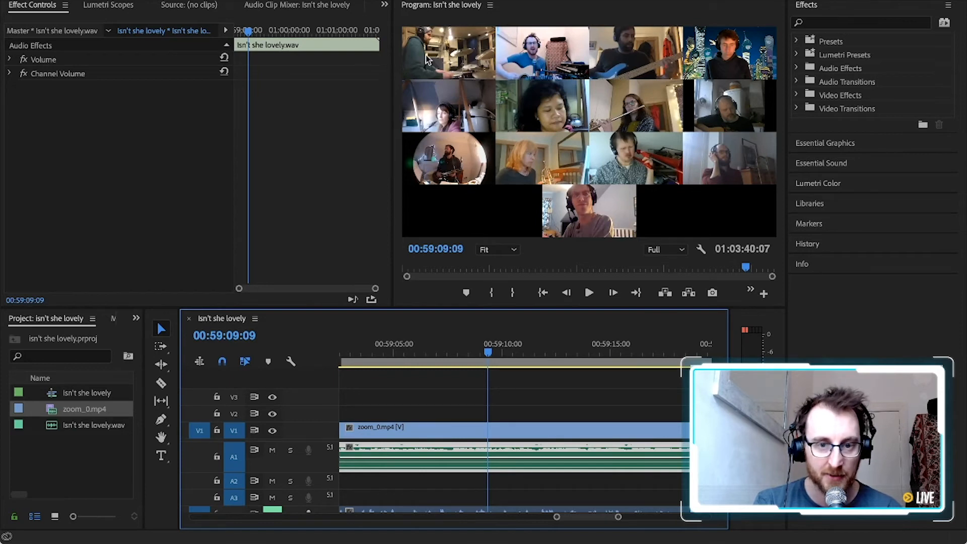
click(454, 429)
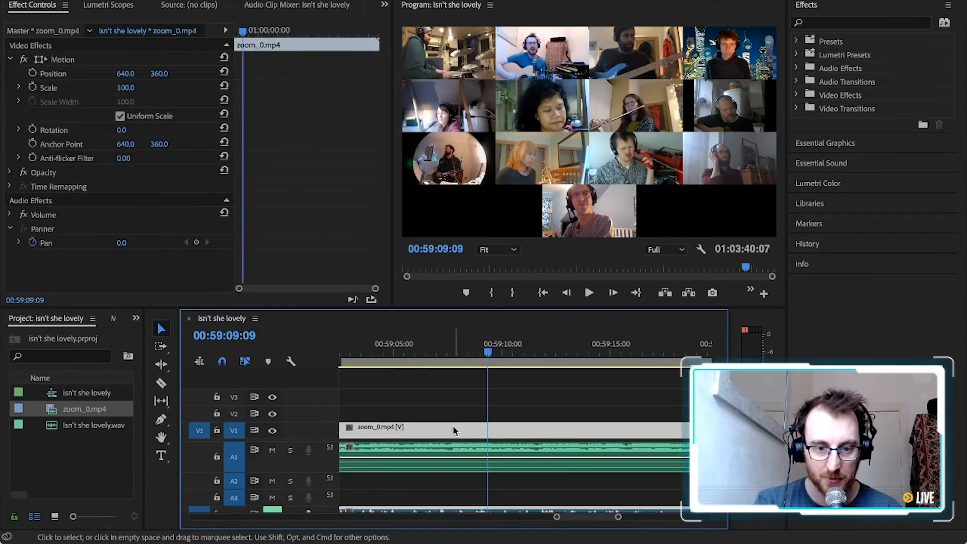
scroll(454, 430, up, 5)
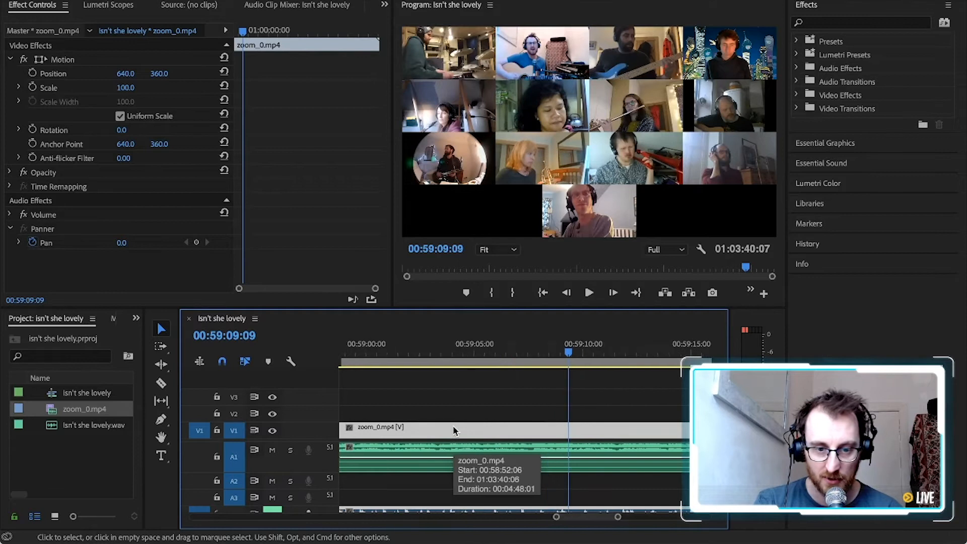
scroll(453, 428, down, 1)
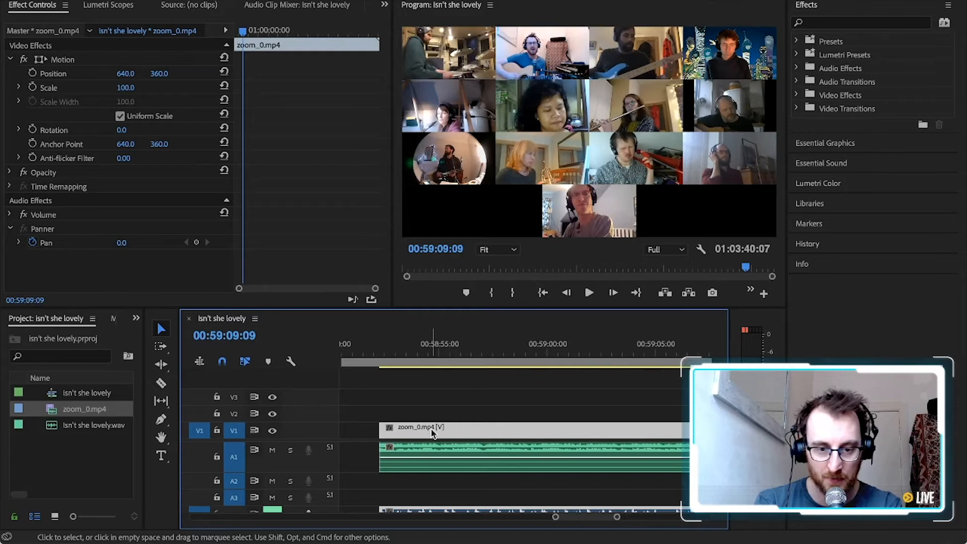
drag(432, 427, 433, 413)
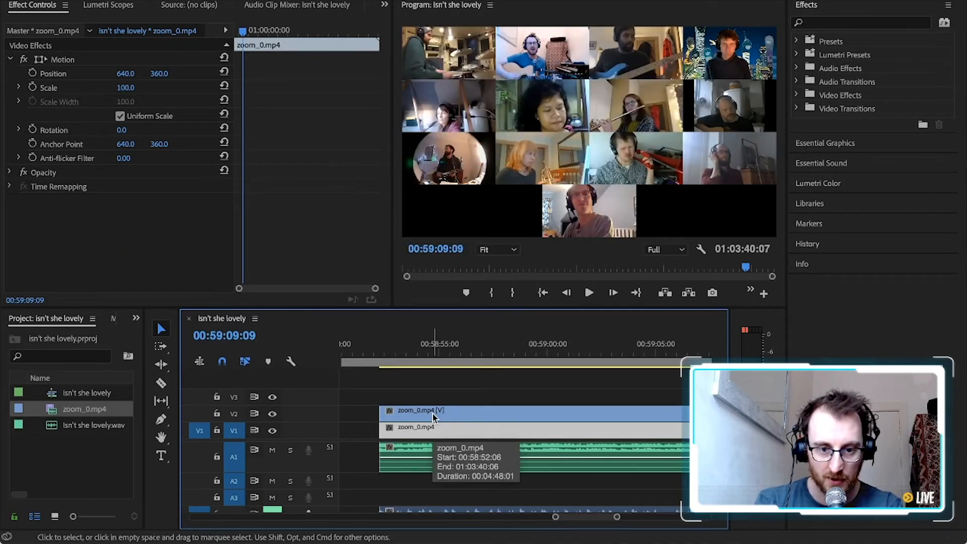
click(433, 414)
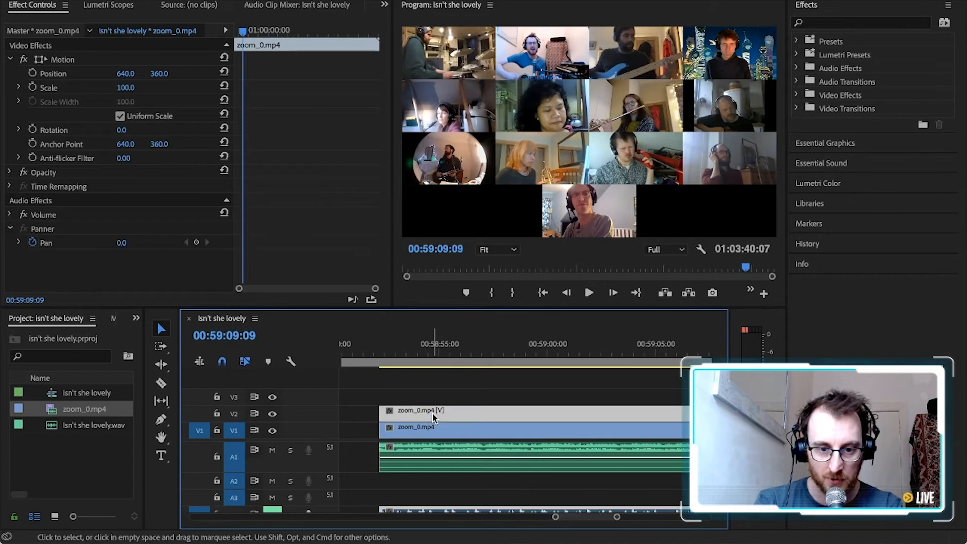
Find the Crop effect, apply it to the zoom_0.mp4 clip on V2, and collapse the clip's Motion settings
click(844, 24)
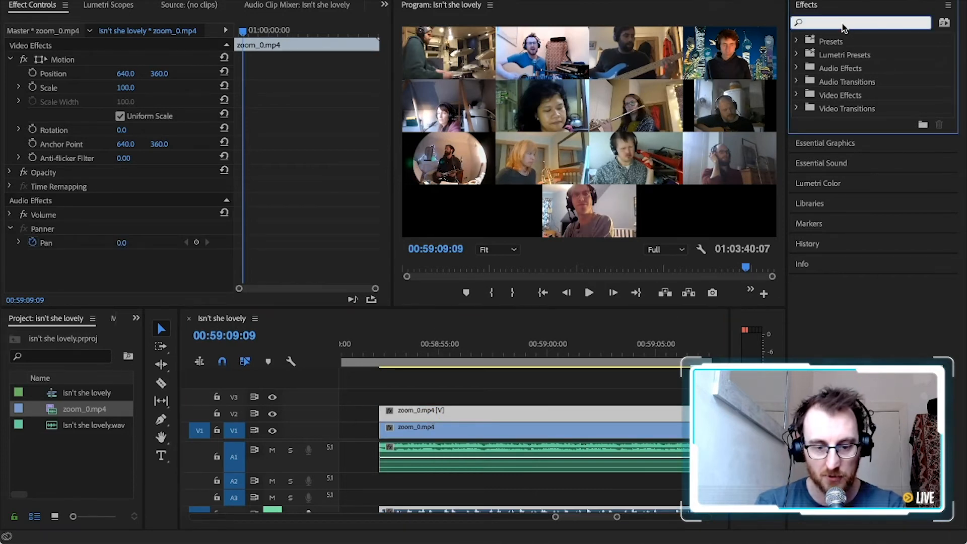
text(crop)
click(860, 122)
drag(596, 194, 476, 413)
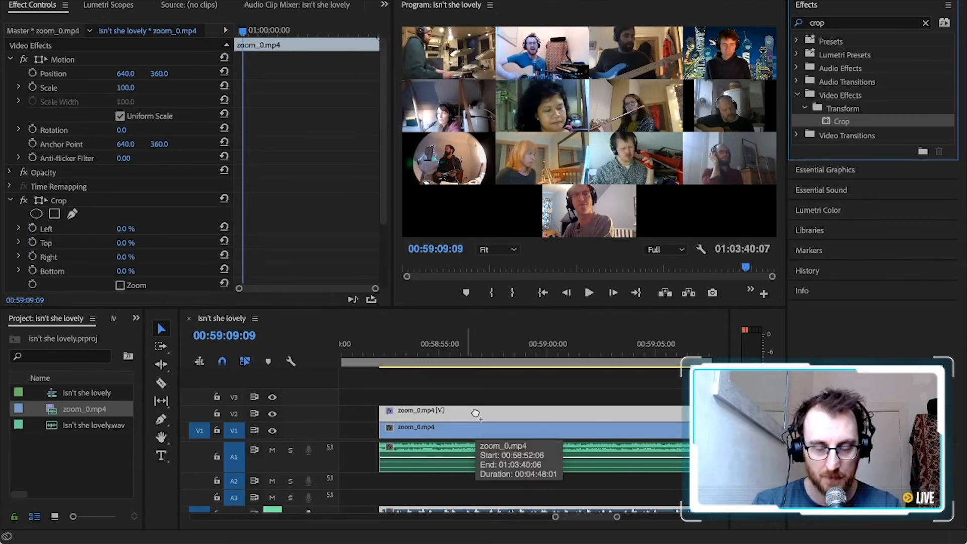
click(11, 61)
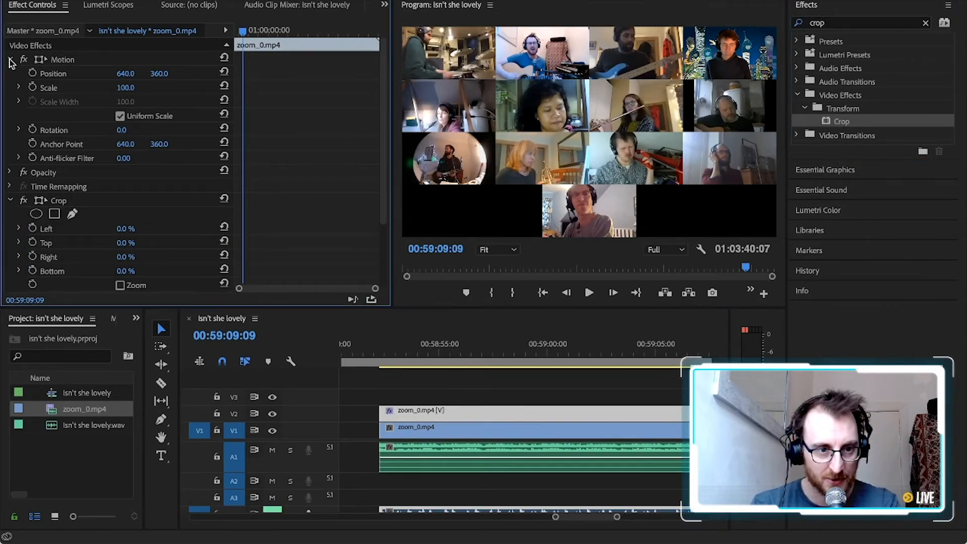
click(11, 61)
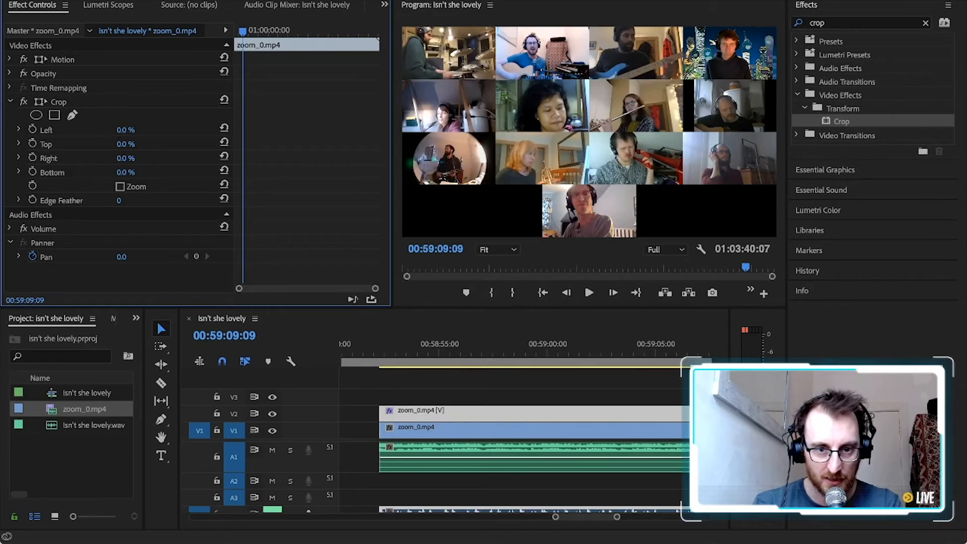
Hide track V1 and isolate the guitarist's tile on V2 by cropping 25% left, 50% right and 75% bottom
click(125, 130)
click(273, 431)
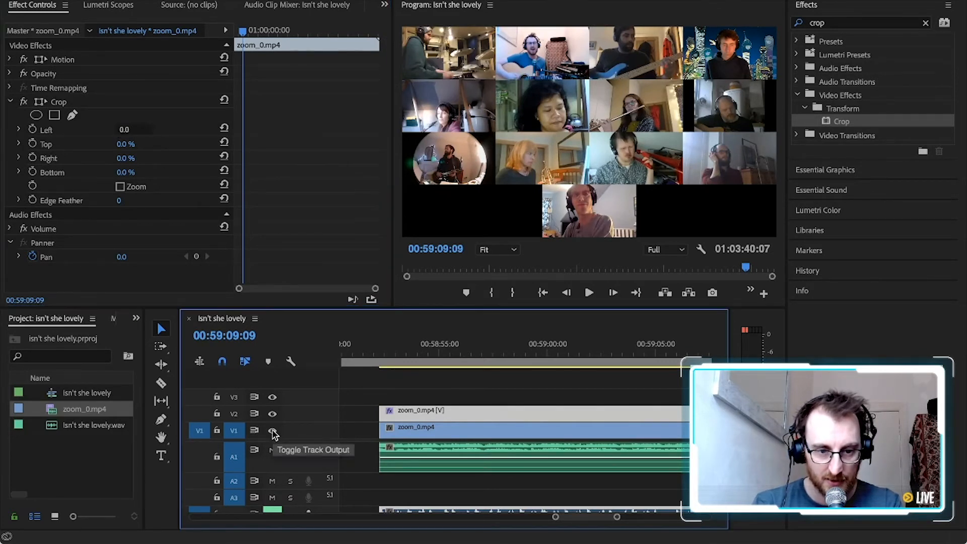
click(132, 144)
mouse_move(126, 130)
mouse_down()
mouse_move(159, 130)
mouse_move(126, 130)
mouse_move(148, 130)
mouse_move(139, 130)
mouse_move(160, 145)
mouse_move(126, 145)
mouse_up()
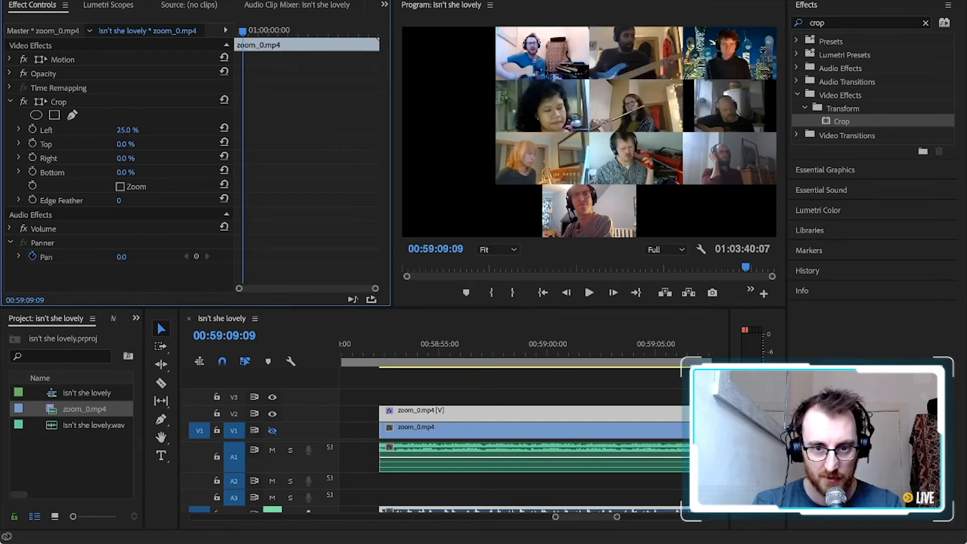
drag(127, 158, 121, 158)
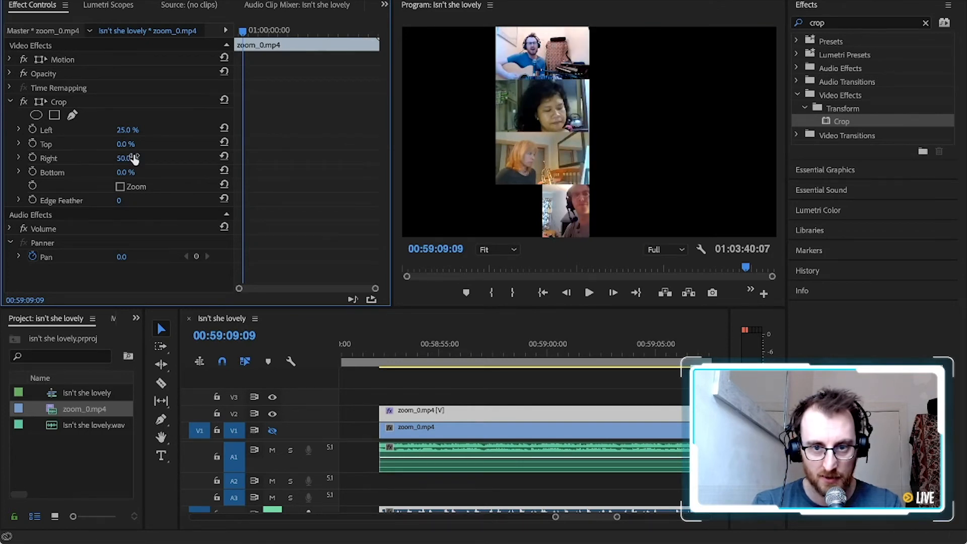
drag(124, 174, 157, 174)
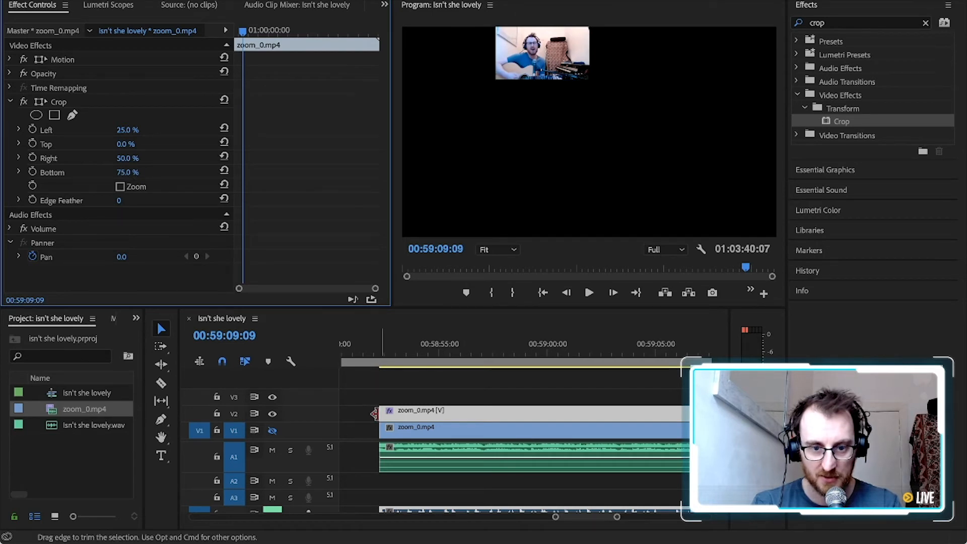
Hide track V2, show V1 again, and play the sequence from the clips' start at 00:58:52:06
click(273, 415)
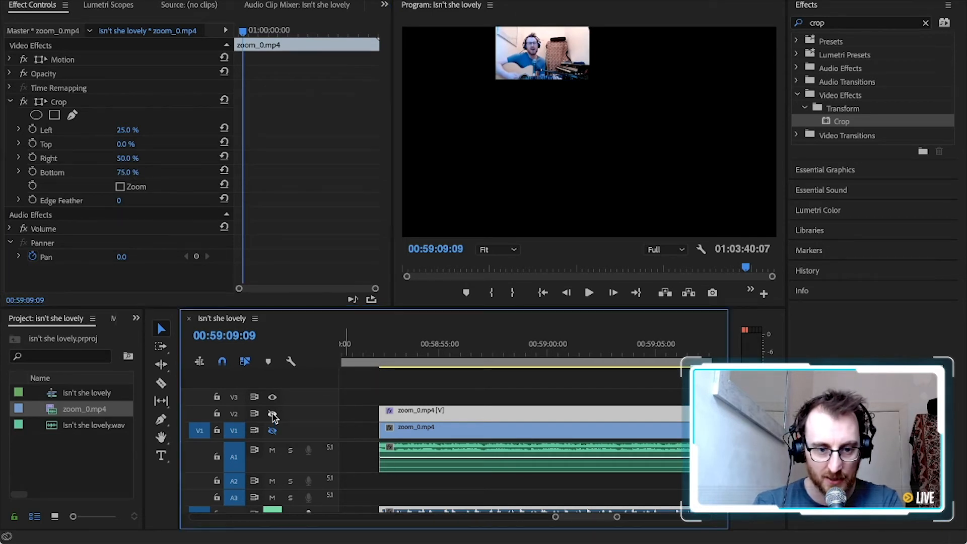
drag(405, 351, 384, 349)
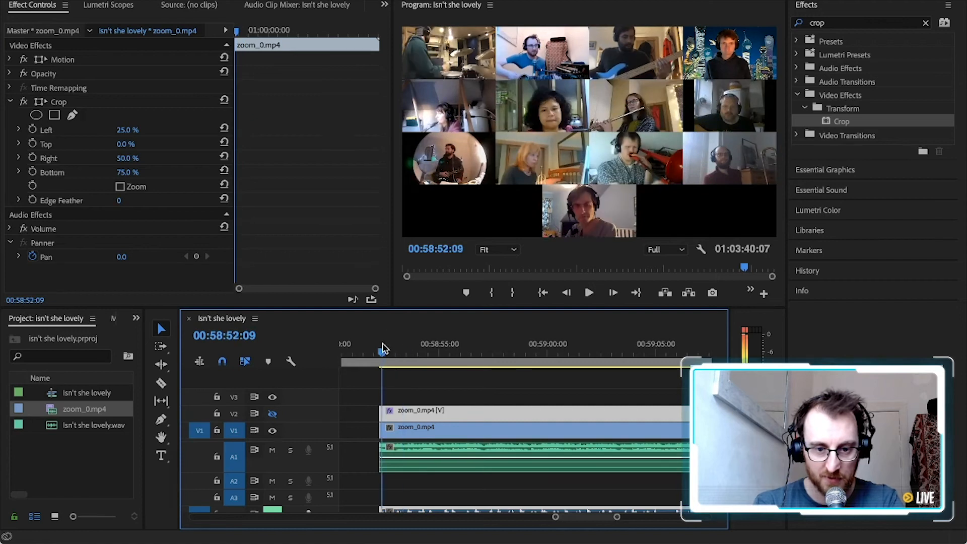
key(=)
key(=)
key(=)
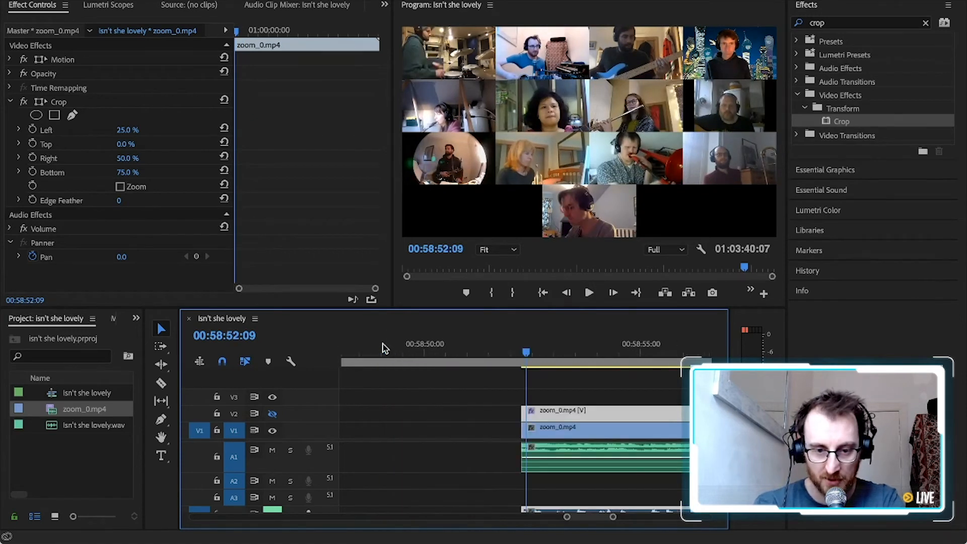
click(464, 350)
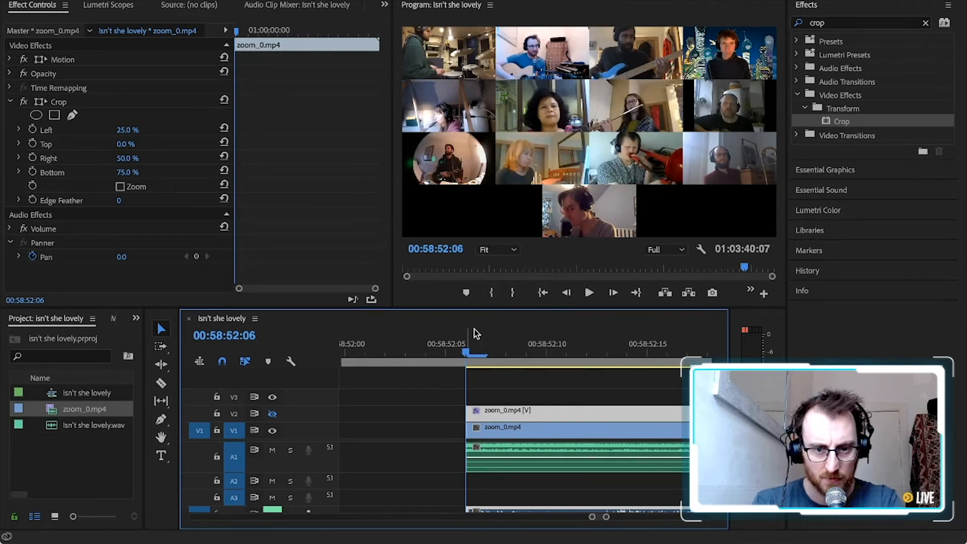
drag(469, 308, 469, 346)
key(space)
Shift the zoom_0.mp4 clip on V1 earlier in two moves to start at 00:58:51:22, playing between them to check sync
key(space)
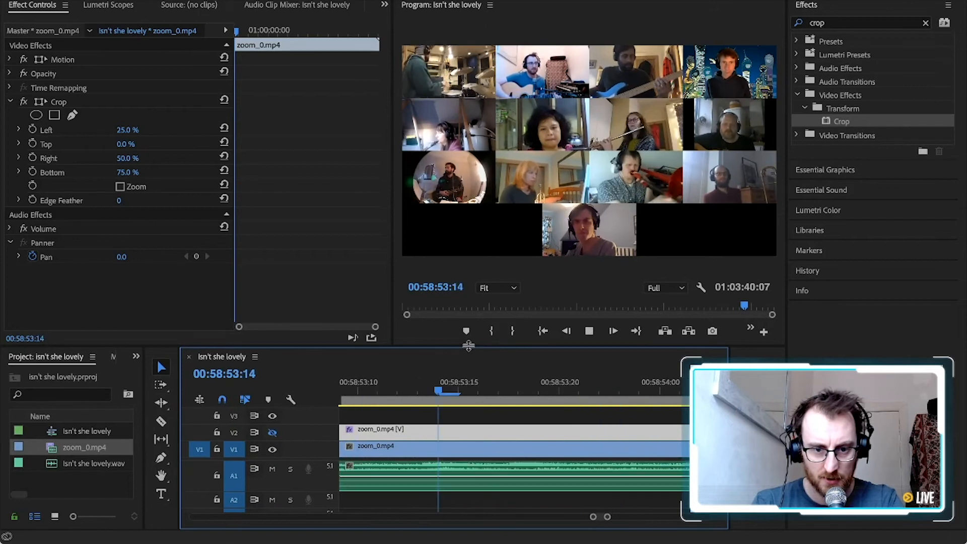
scroll(566, 454, left, 5)
drag(576, 450, 486, 450)
click(512, 387)
key(space)
key(space)
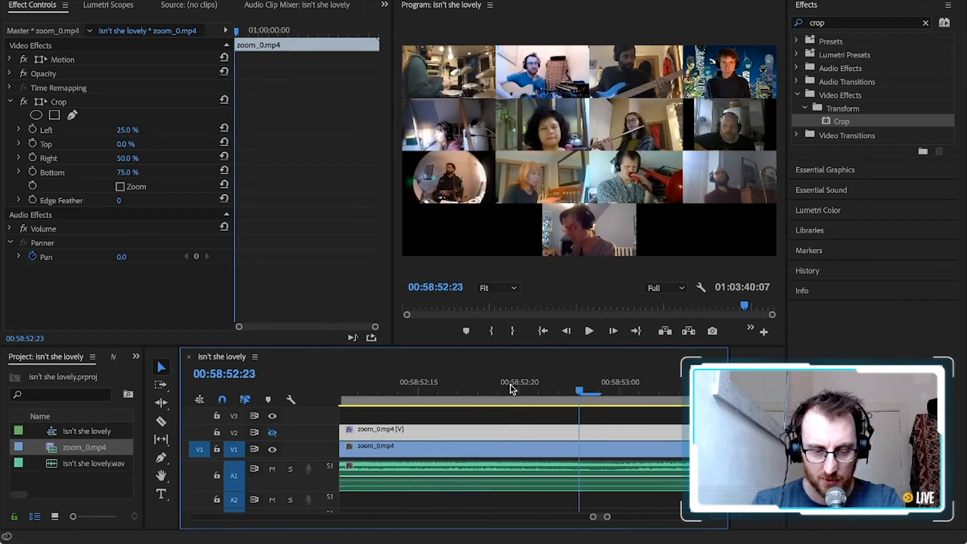
scroll(554, 391, left, 5)
drag(662, 450, 561, 449)
Extend the start of the A1 audio clip back to about 00:58:52:02 and play the opening from 00:58:51:22
scroll(609, 447, right, 5)
drag(460, 466, 373, 471)
scroll(408, 415, left, 5)
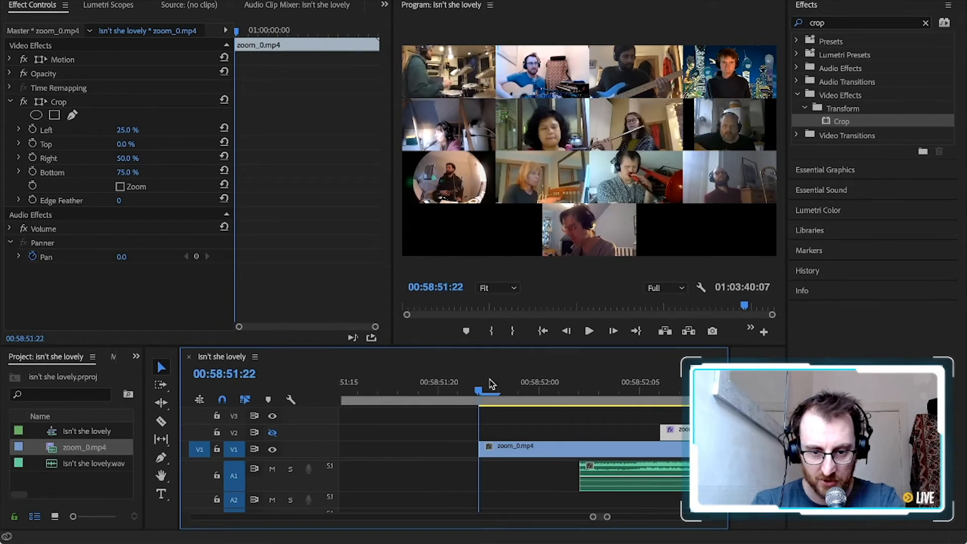
scroll(491, 384, left, 1)
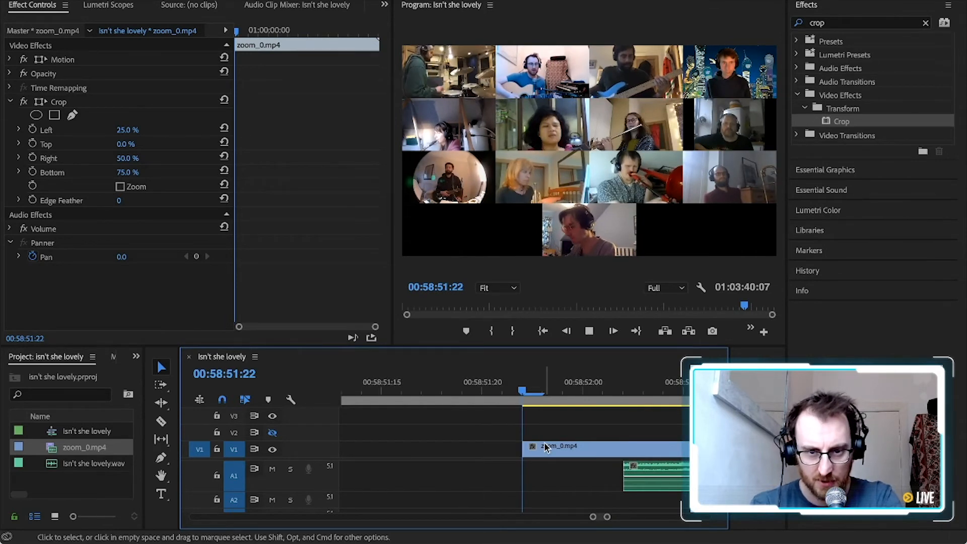
key(space)
key(space)
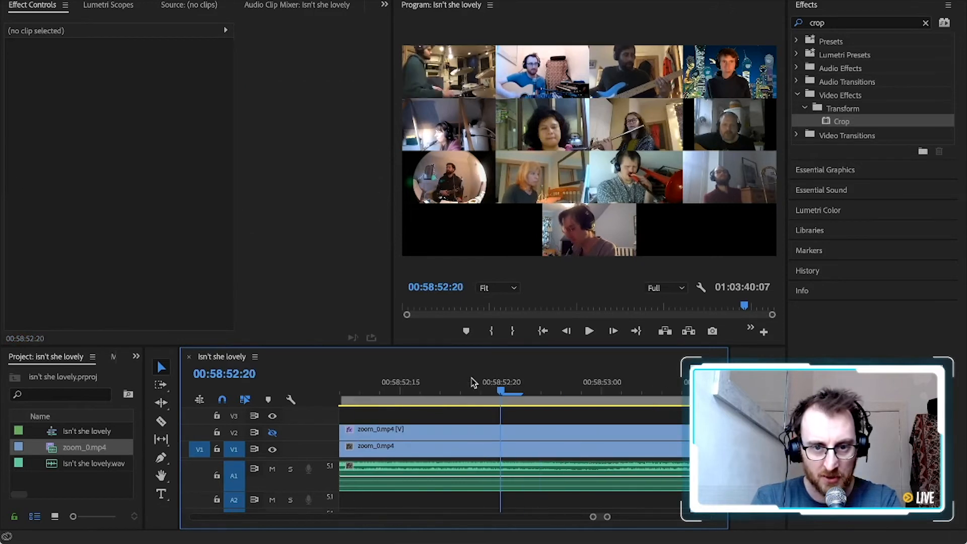
Split the zoom_0.mp4 clip on V1 at 00:58:52:20 and replay the song's opening
key(Left)
key(Right)
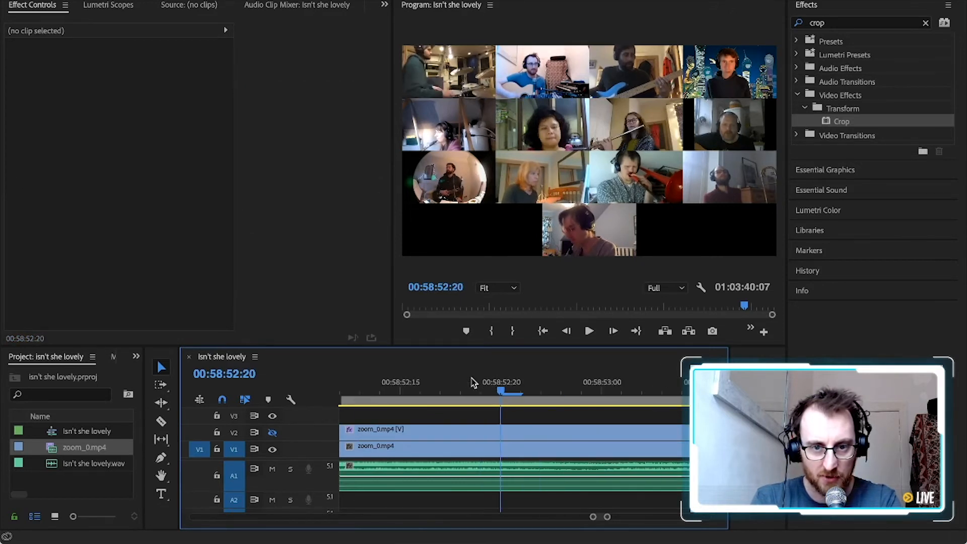
click(498, 455)
key(c)
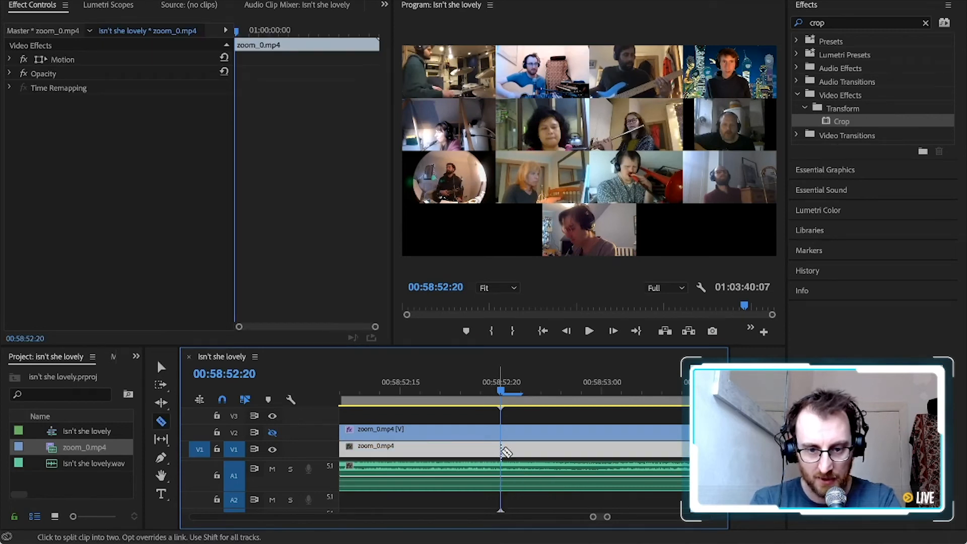
click(501, 454)
scroll(501, 454, left, 2)
scroll(501, 454, left, 2)
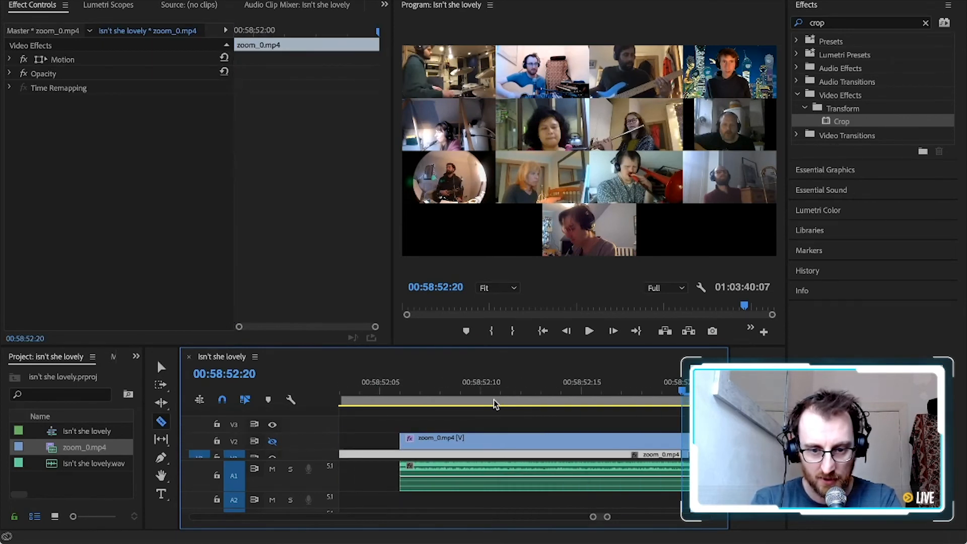
click(478, 389)
click(386, 388)
key(space)
key(space)
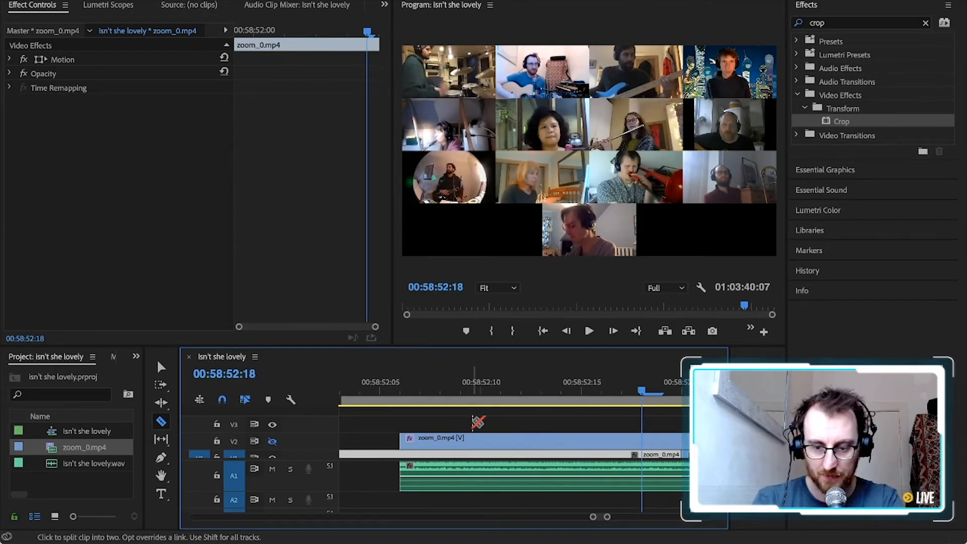
Extend the start of the A1 audio clip back to about 00:58:51:06 and play the opening, stopping at 00:58:52:06
key(minus)
key(minus)
key(minus)
key(v)
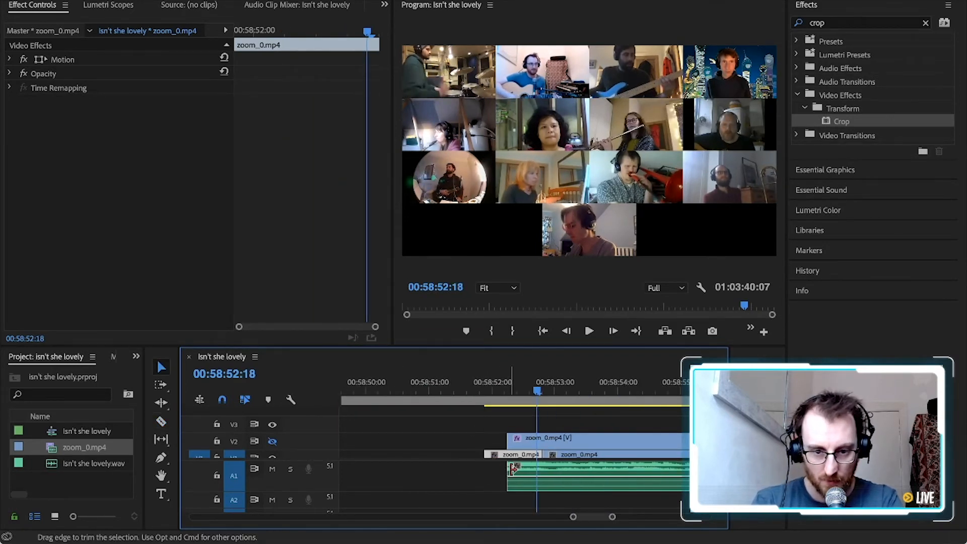
drag(510, 469, 445, 469)
click(452, 382)
key(space)
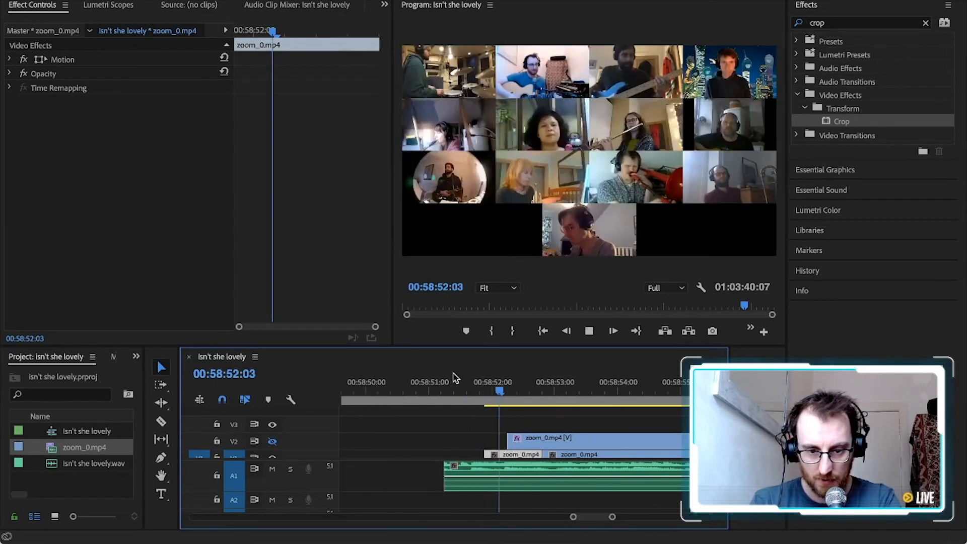
click(455, 382)
key(space)
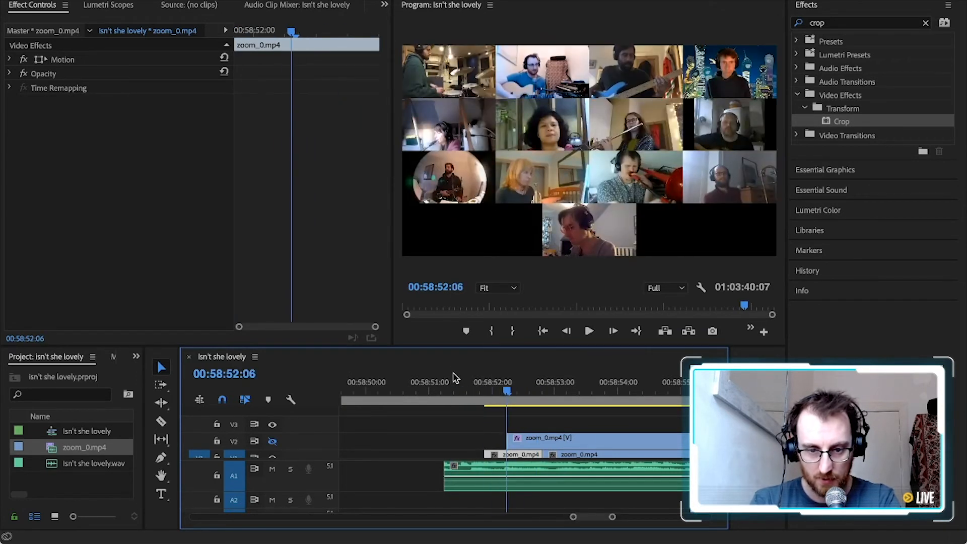
Delete the V1 piece before the cut, shift the remaining V1 clip earlier, and play the result full screen
key(Delete)
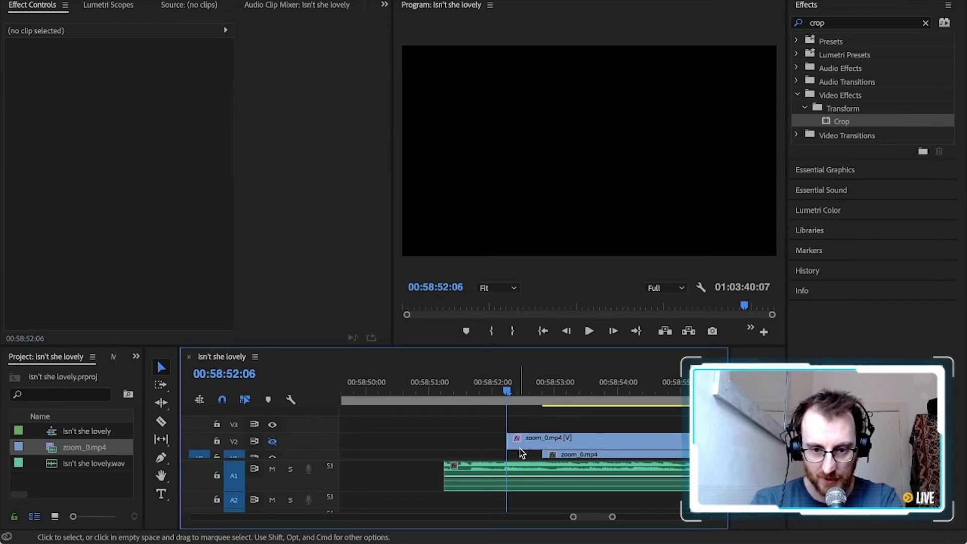
drag(566, 454, 536, 451)
key(space)
key(ctrl+grave)
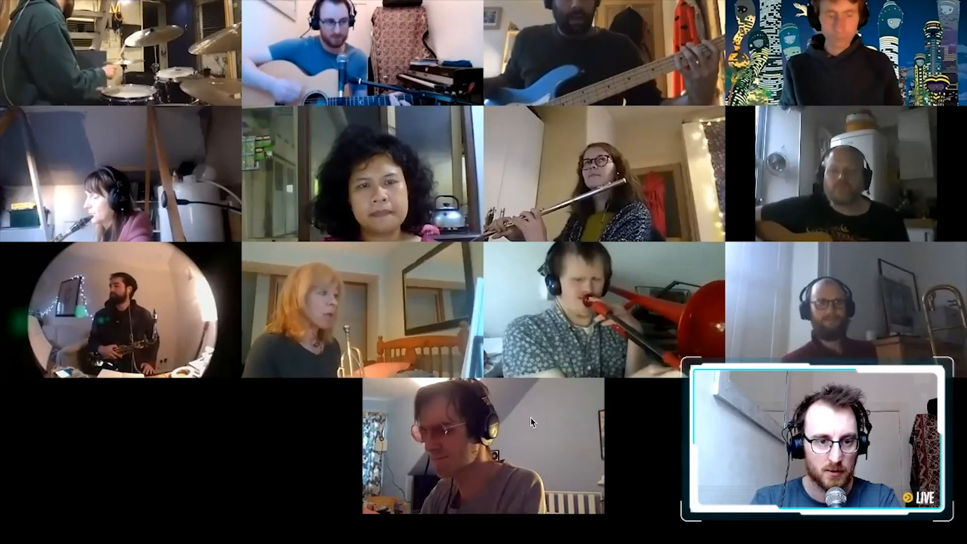